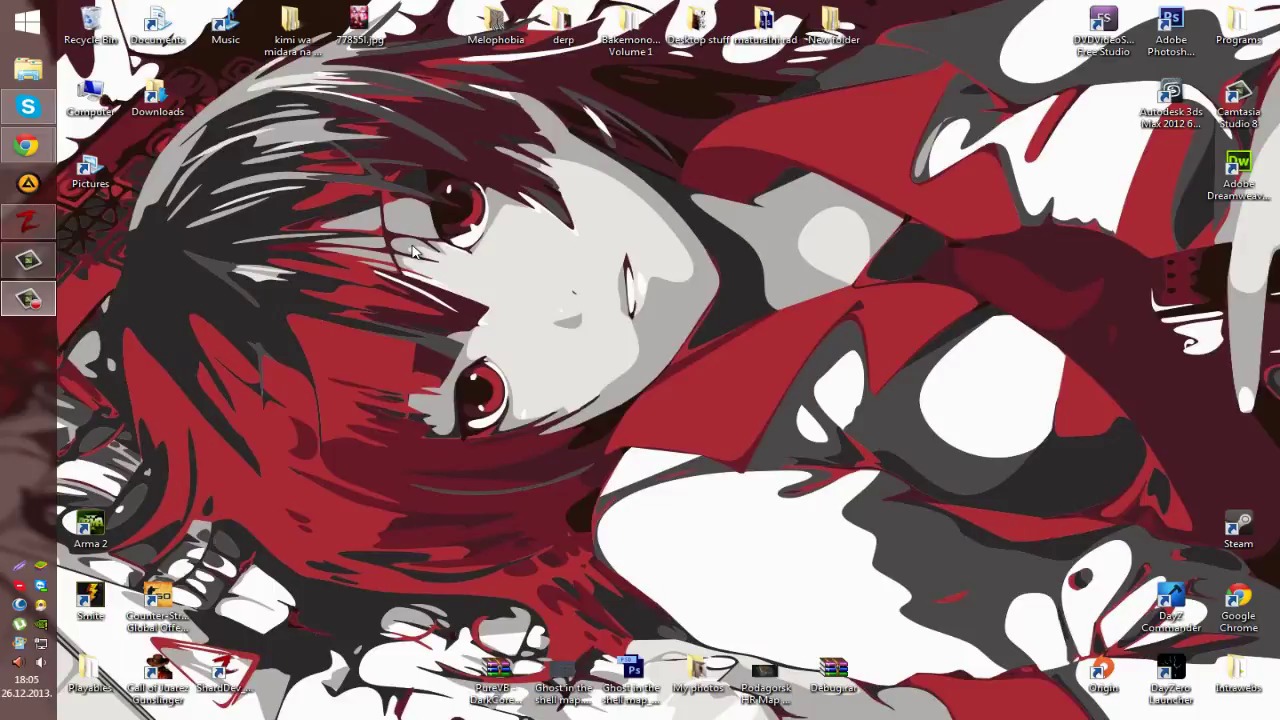
left_click(413, 251)
right_click(410, 247)
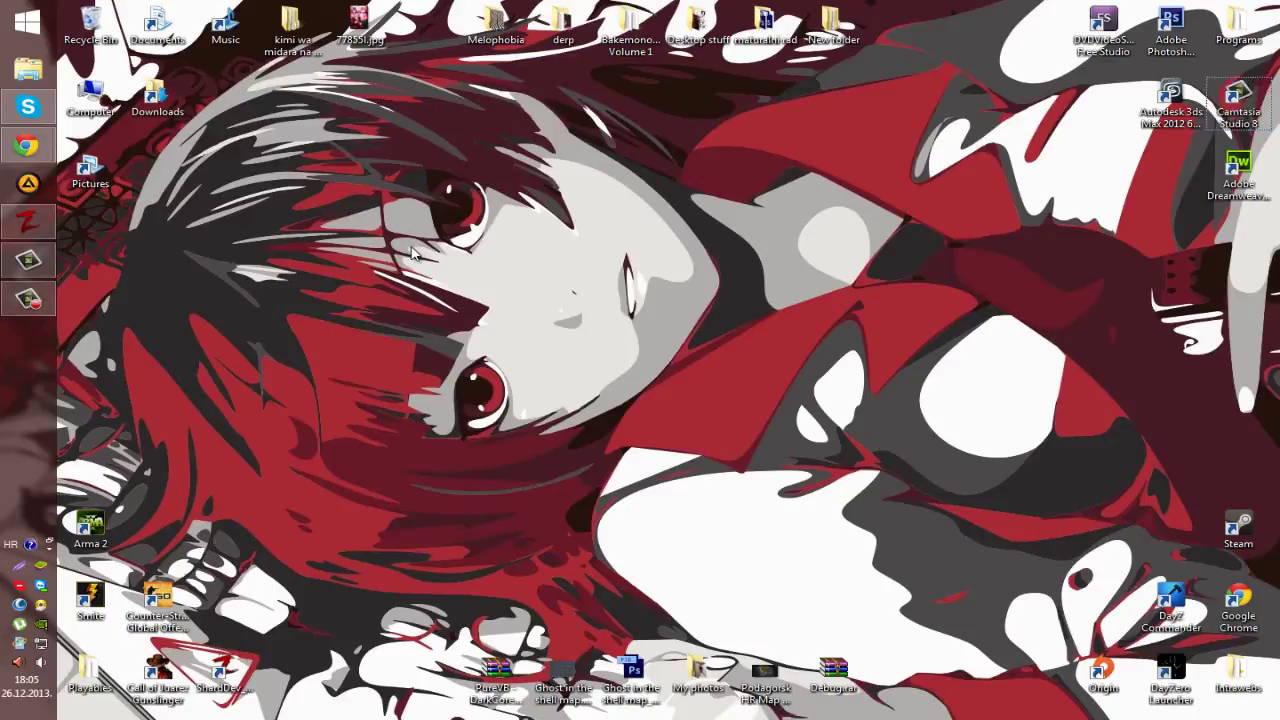
left_click(333, 233)
right_click(333, 233)
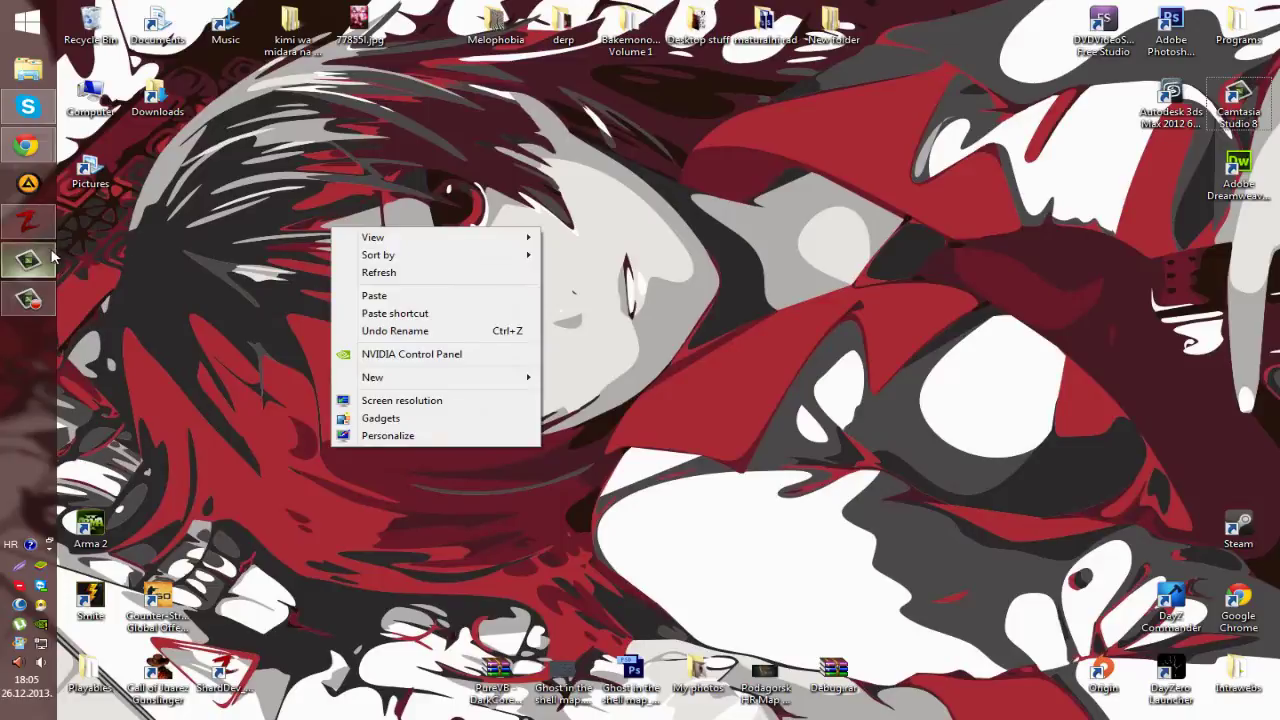
left_click(74, 258)
Switch to Eclipse Studio and preview several global Day color correction textures, from c1_dusk_01.dds to bw.dds, ending on default.dds.
left_click(28, 260)
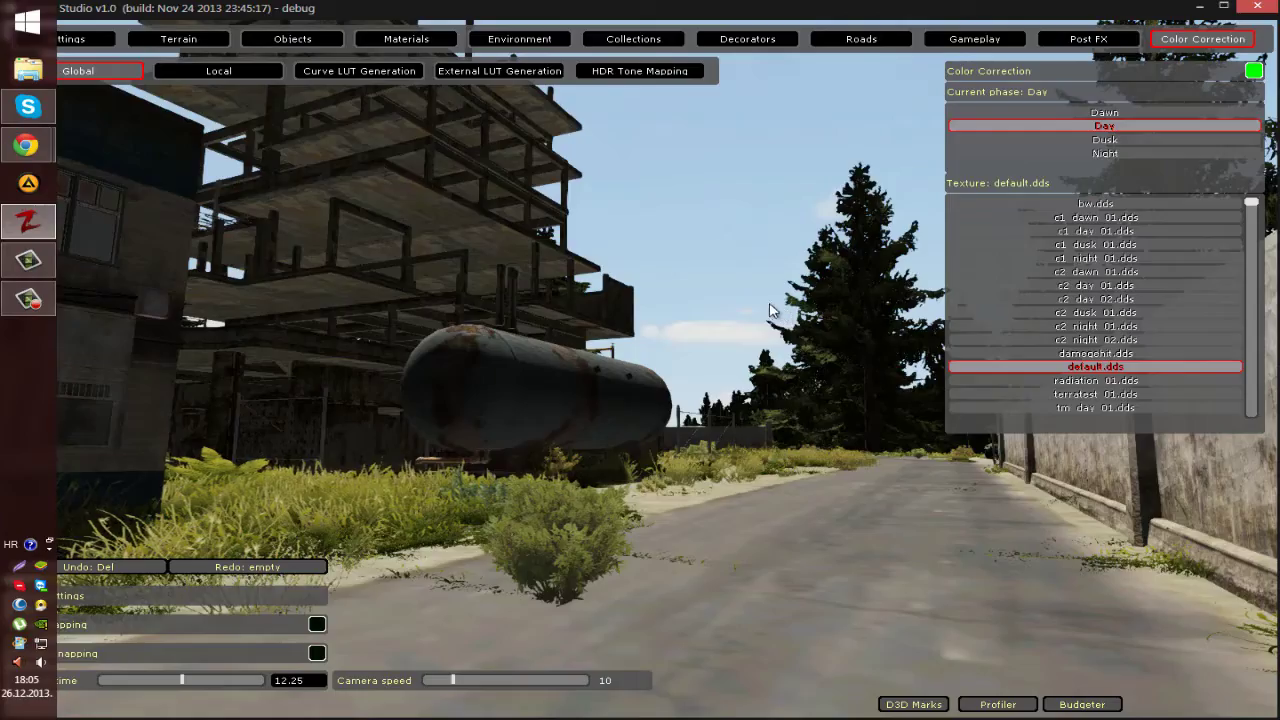
left_click(1110, 244)
left_click(1100, 218)
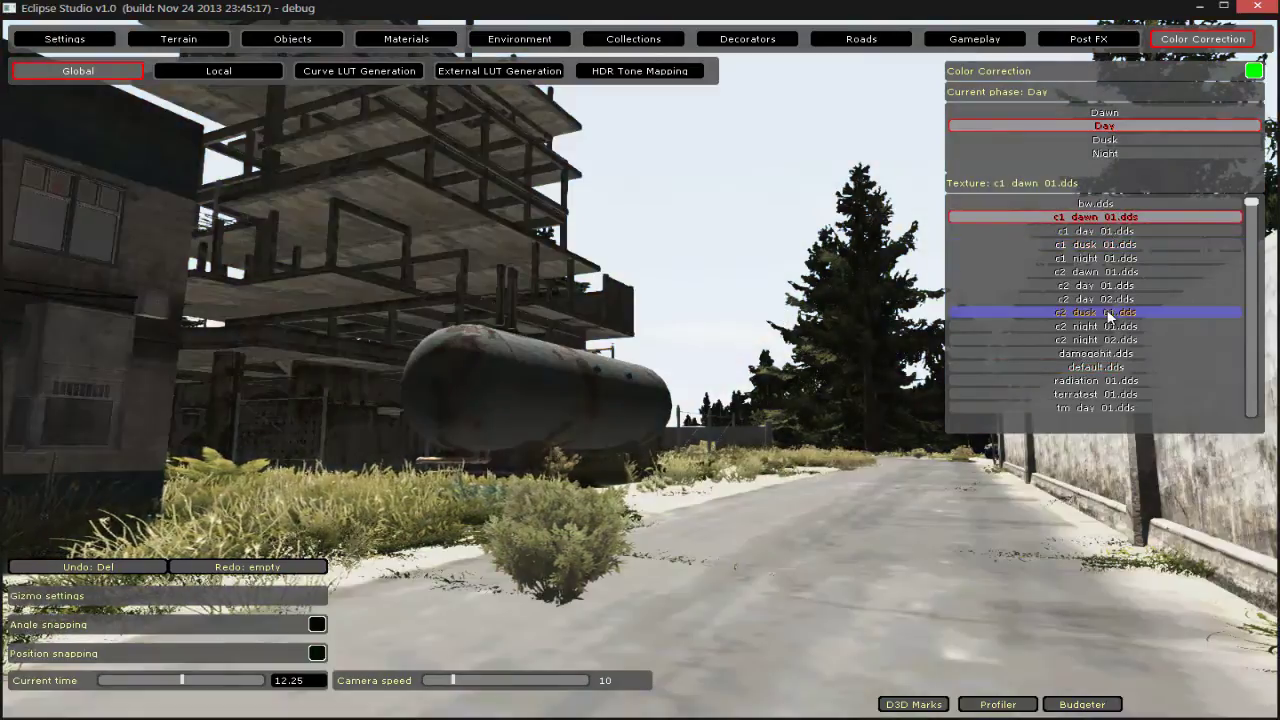
left_click(1096, 312)
left_click(1096, 394)
left_click(1090, 340)
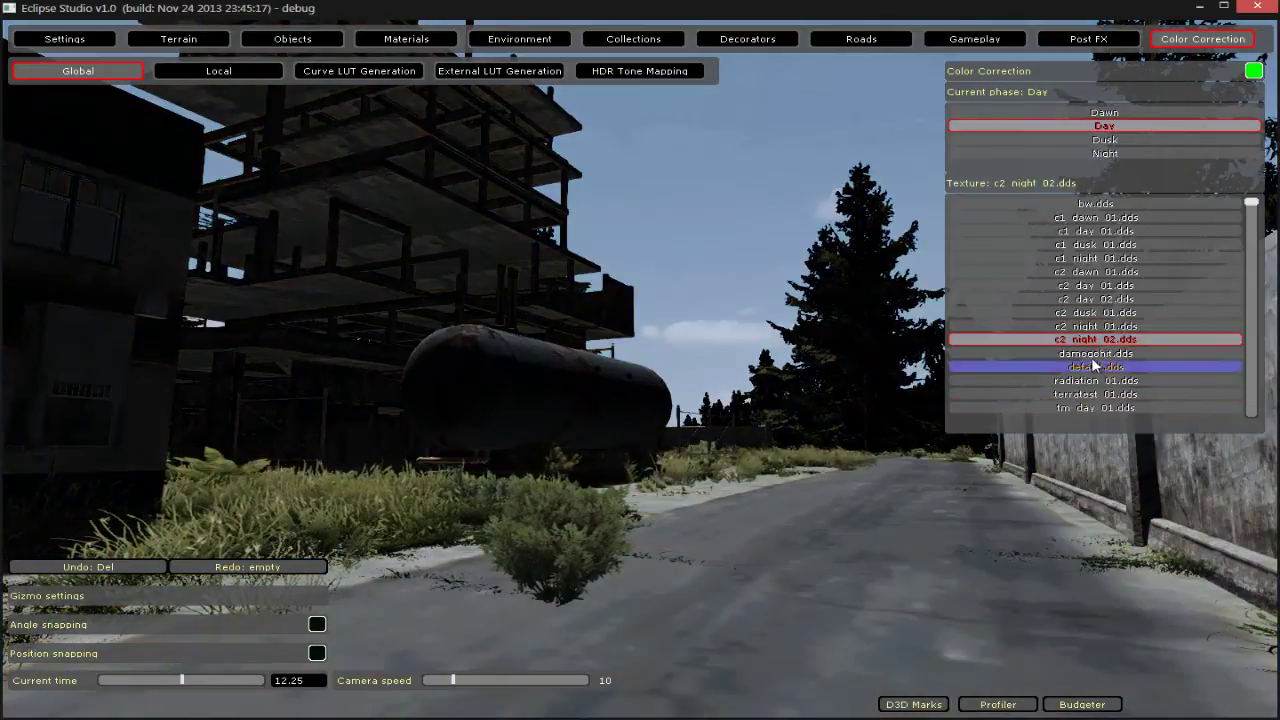
left_click(1096, 367)
left_click(1096, 353)
left_click(1100, 326)
left_click(1129, 246)
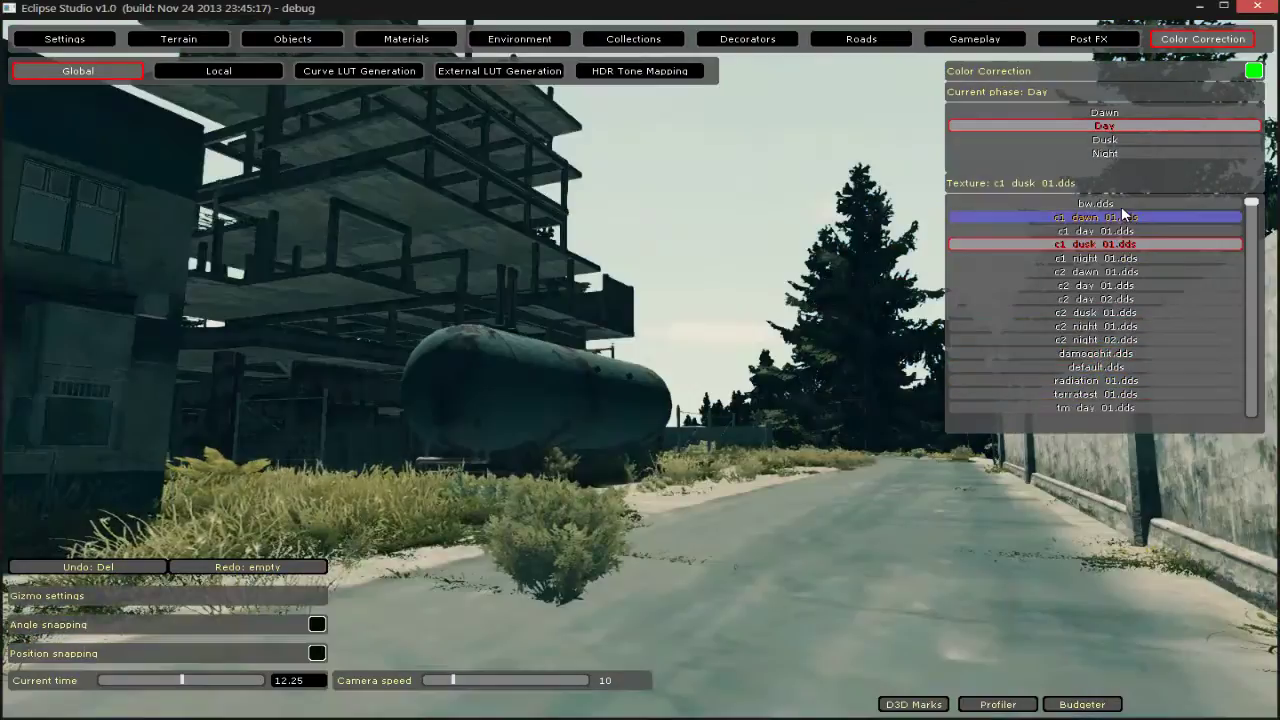
left_click(1121, 204)
left_click(1010, 367)
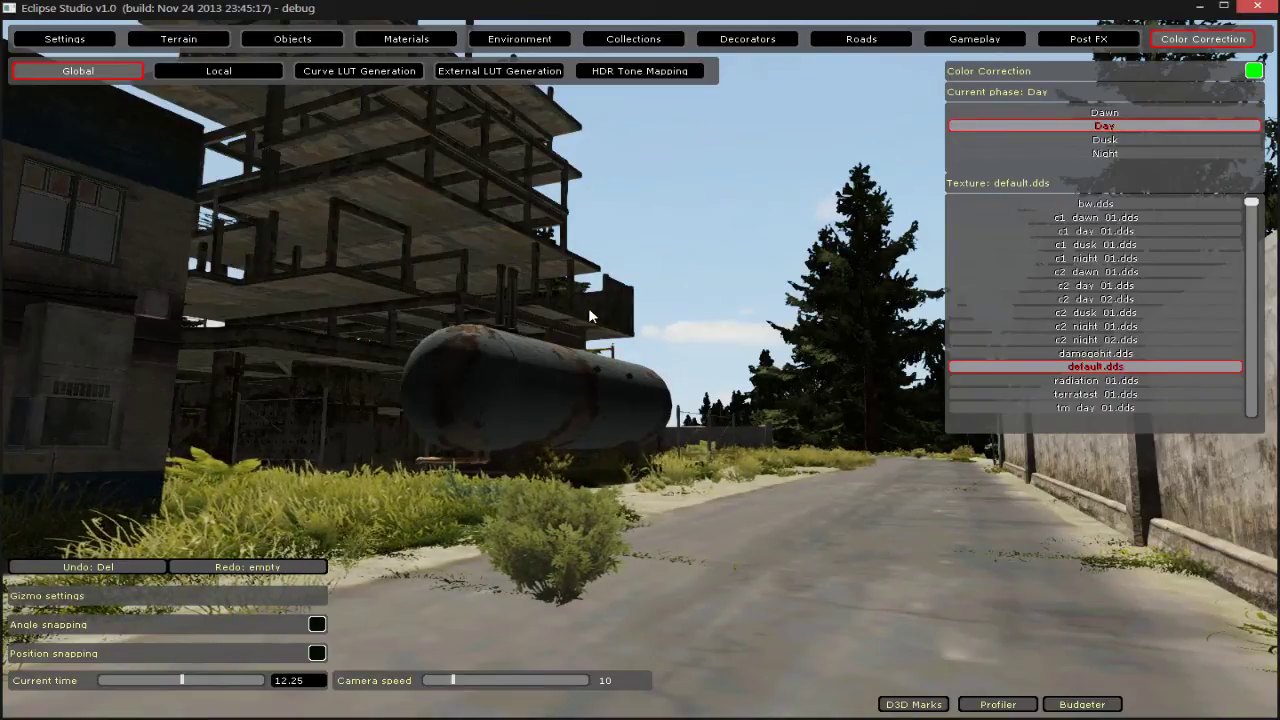
Hide the editor interface, copy a screenshot of the clean scene to the clipboard, and show the interface again.
key("Tab")
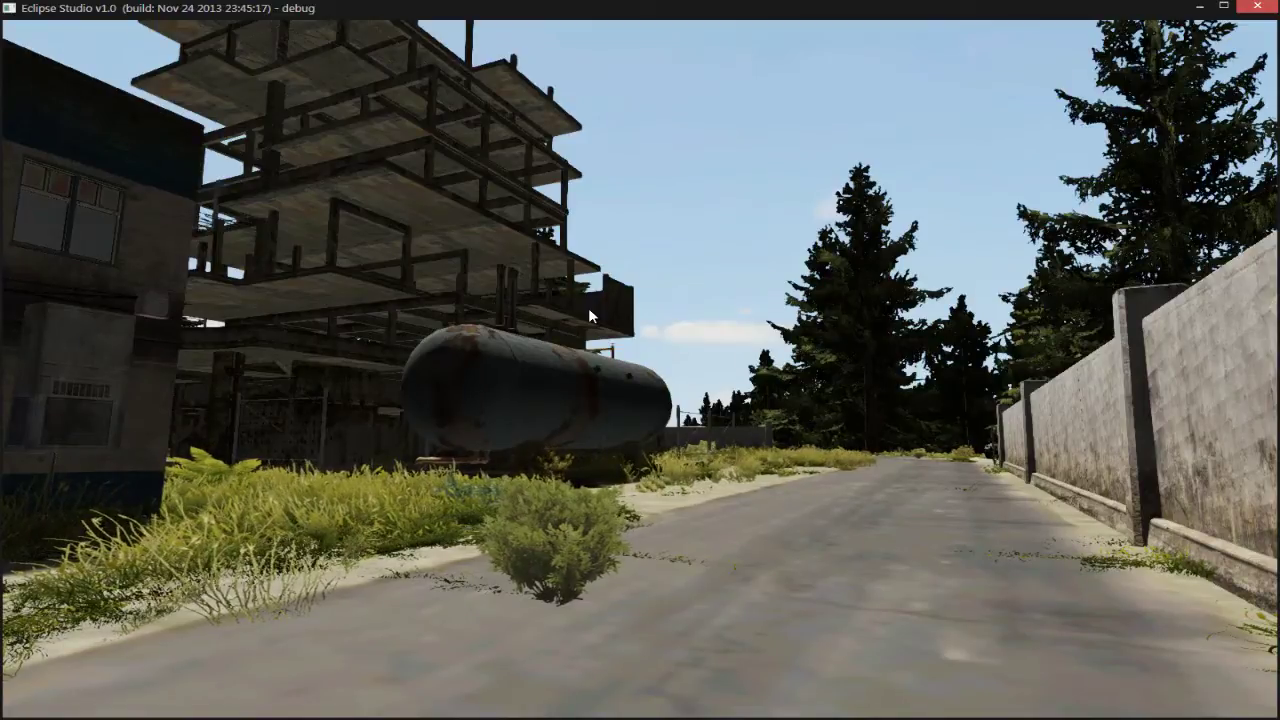
key("Print")
key("ctrl+c")
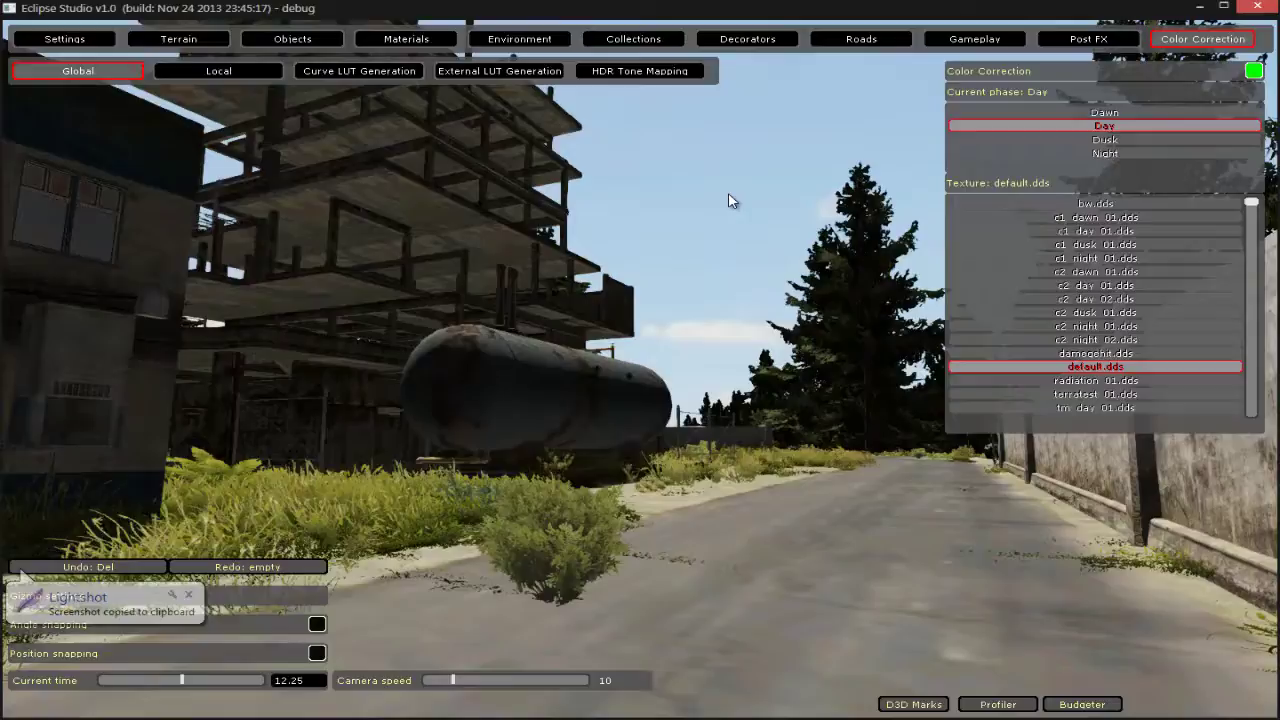
key("Tab")
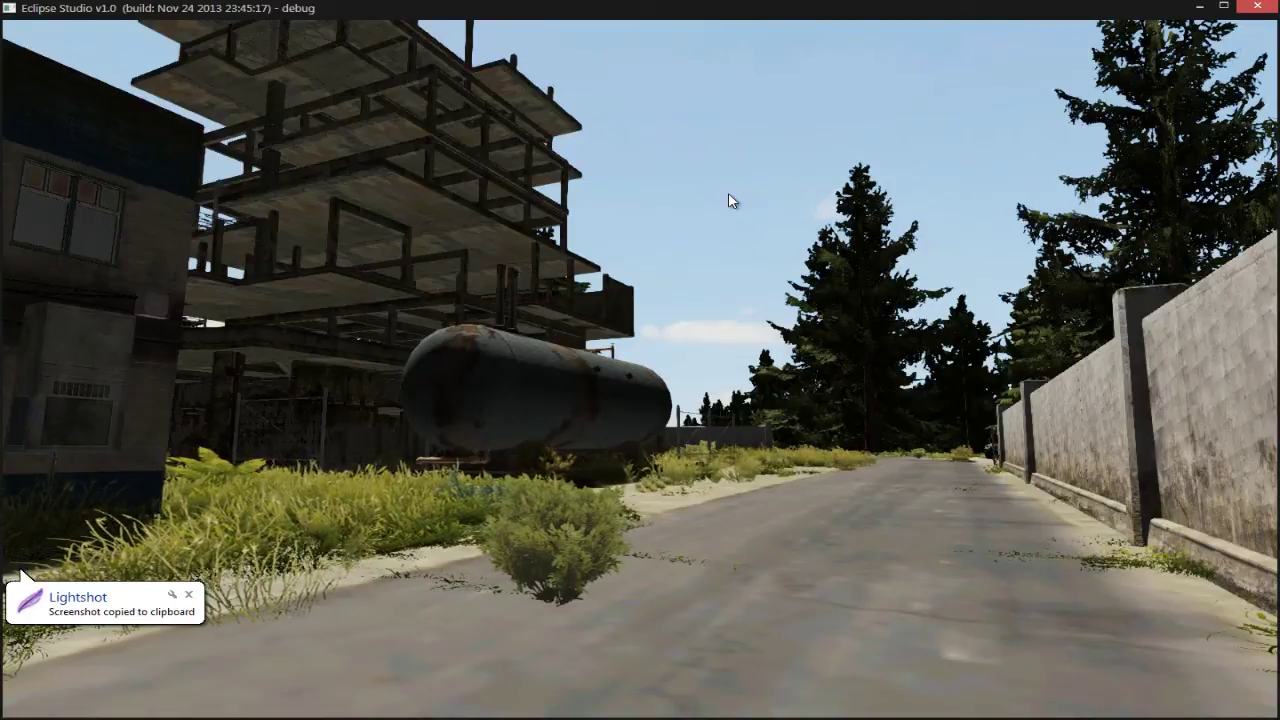
key("Tab")
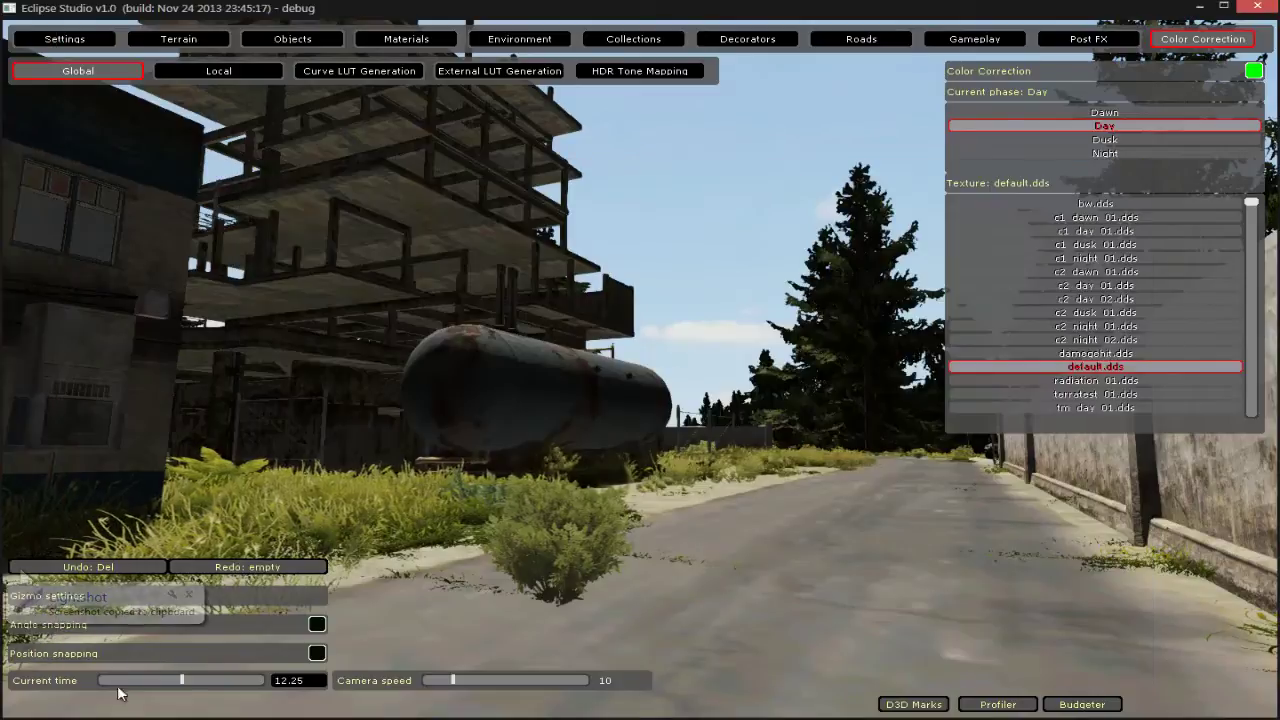
Switch to Photoshop and paste the captured screenshot into a new 1440 × 900 px document with transparent background.
key("alt+Tab")
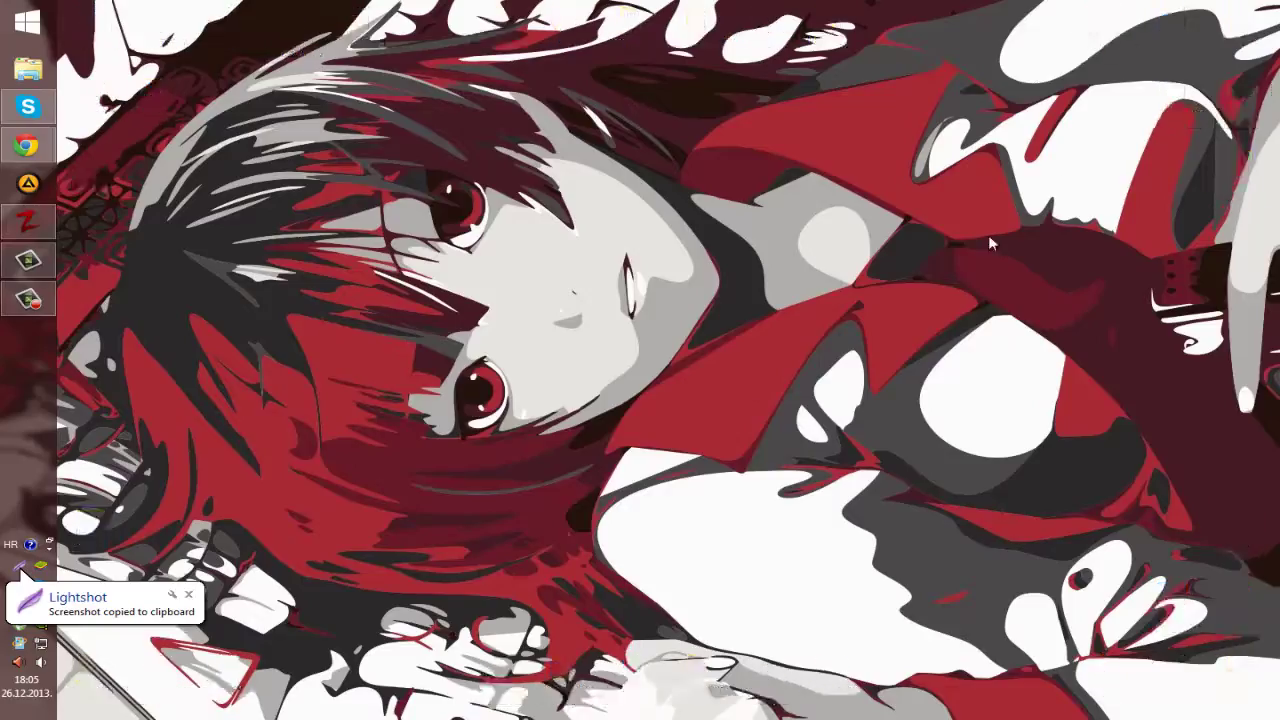
double_click(1165, 38)
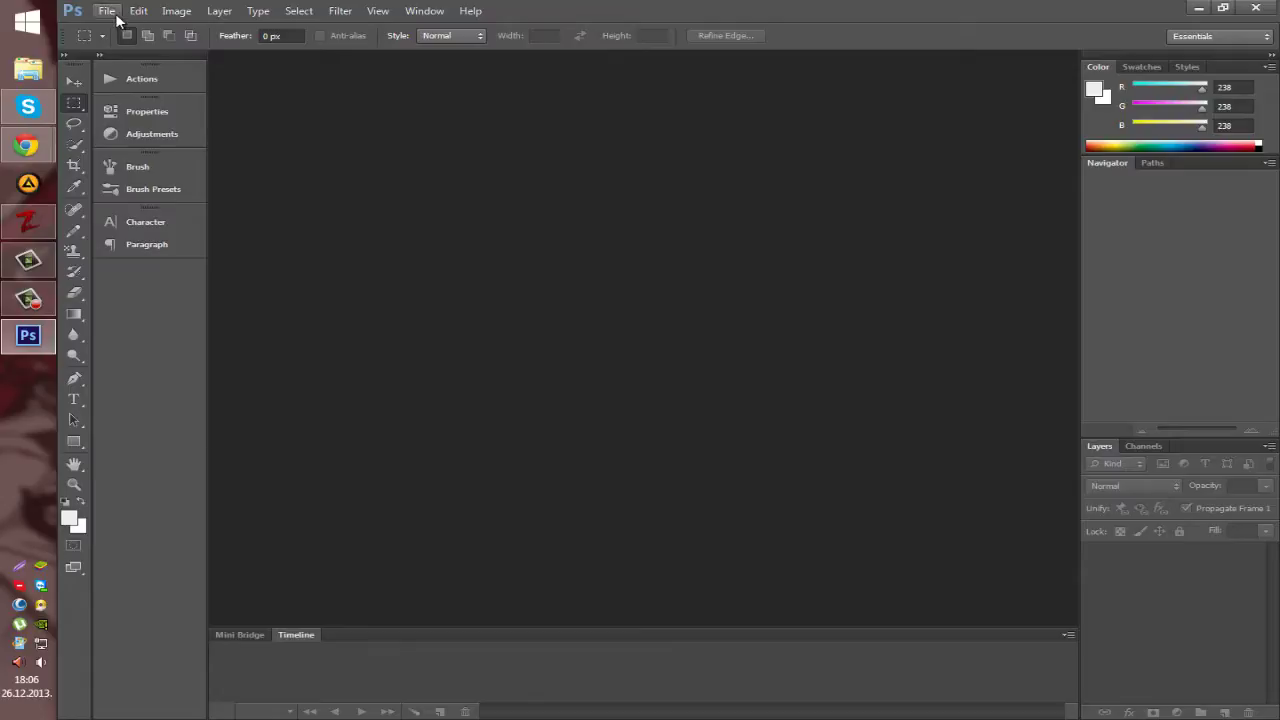
left_click(106, 10)
left_click(125, 31)
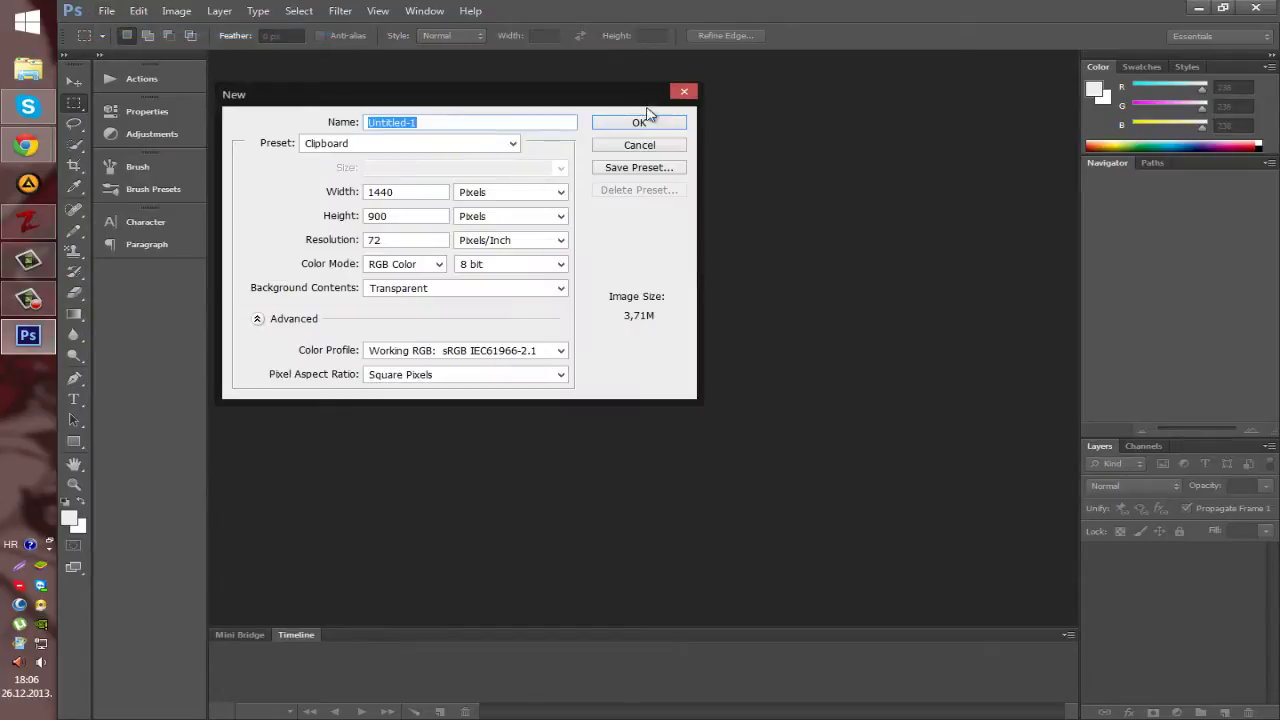
left_click(648, 121)
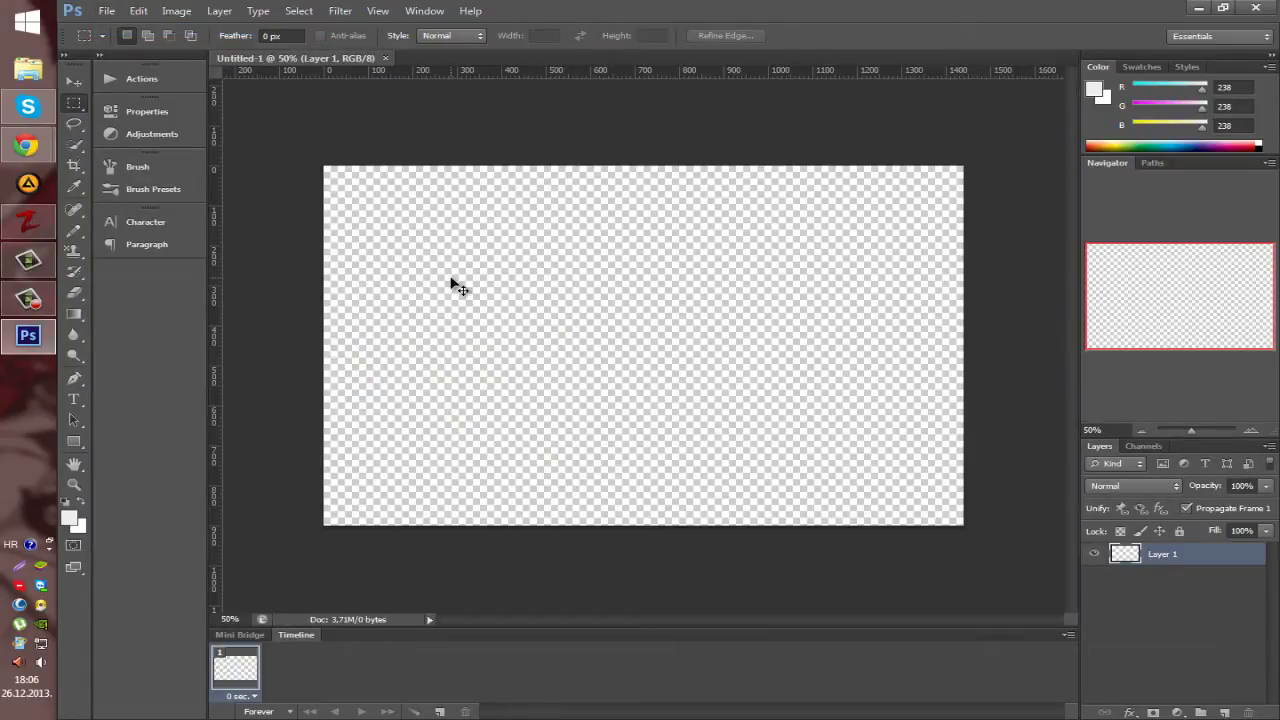
key("ctrl+v")
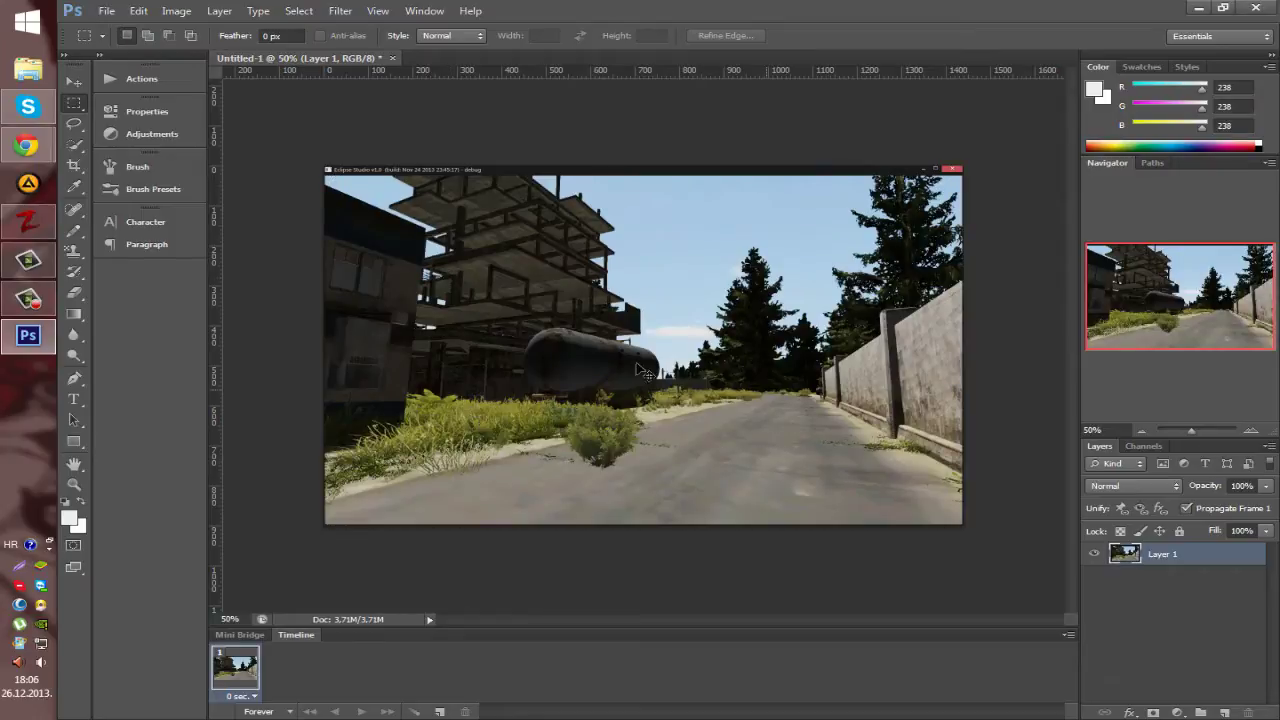
Crop the pasted screenshot so the editor window's title bar is removed.
left_click_drag(371, 219, 630, 263)
scroll(371, 228, "up", 5)
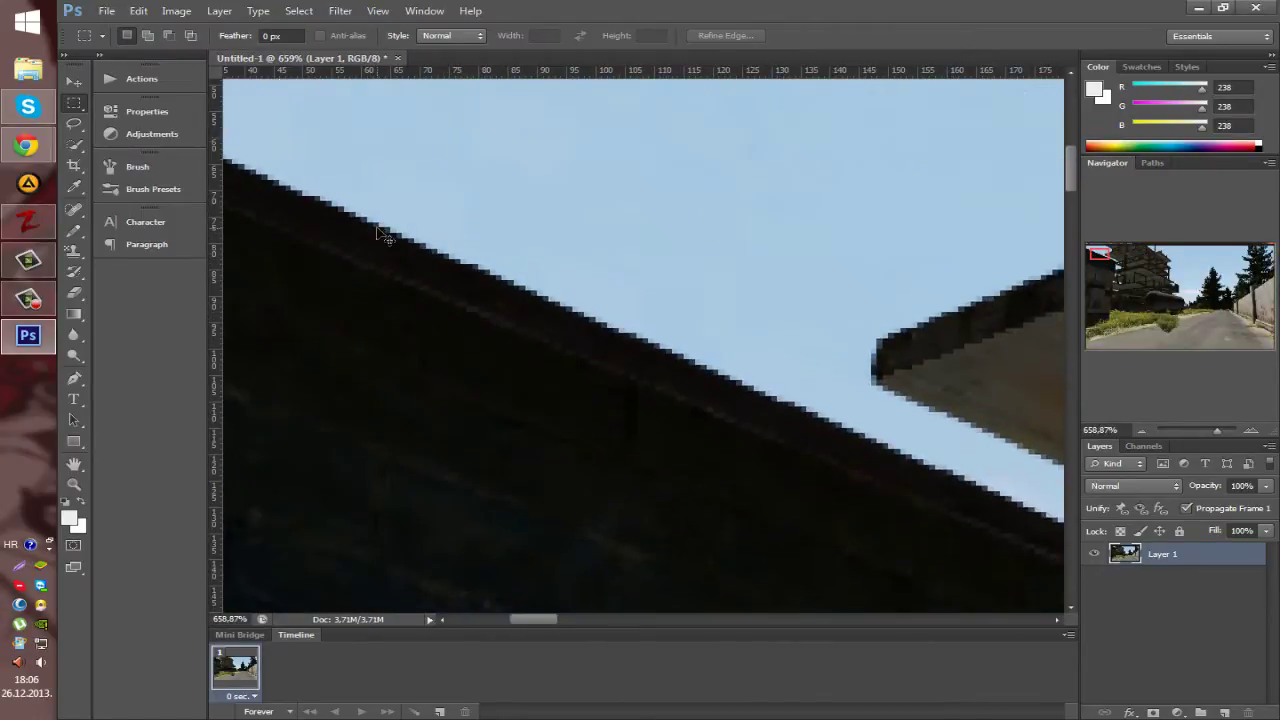
scroll(383, 234, "left", 5)
scroll(371, 219, "up", 7)
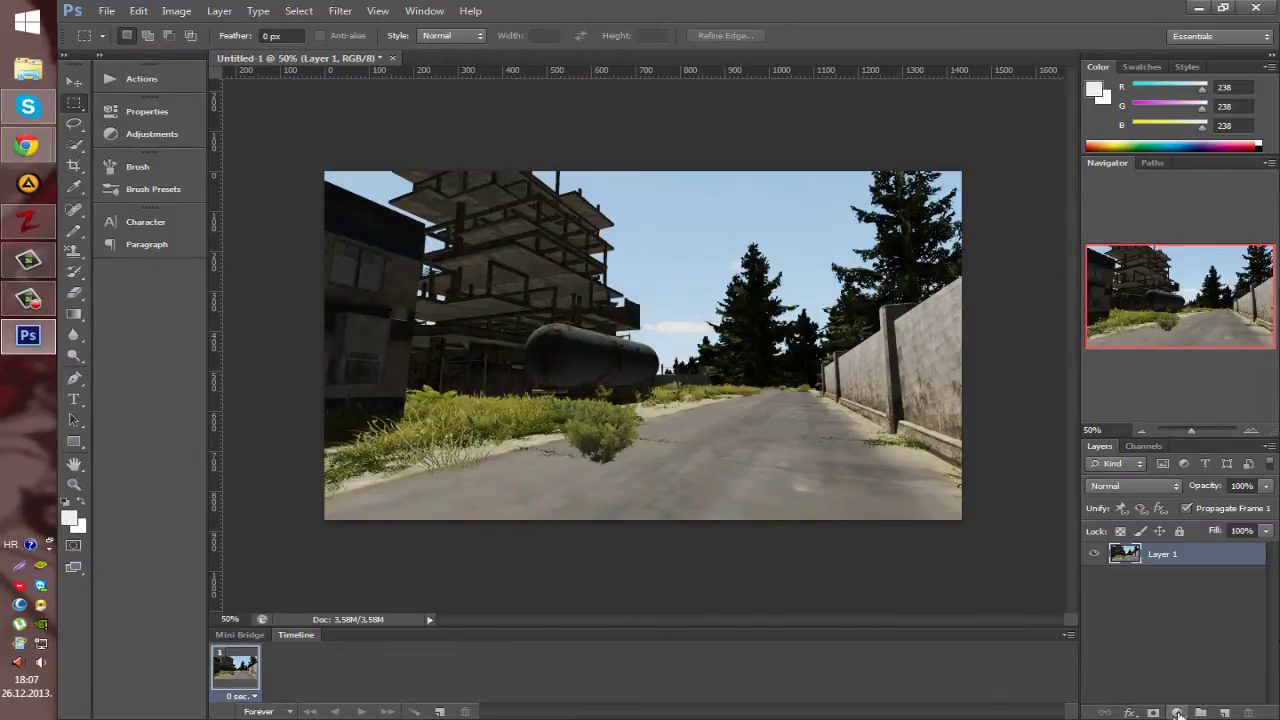
left_click(1177, 713)
left_click(1177, 714)
left_click(1177, 713)
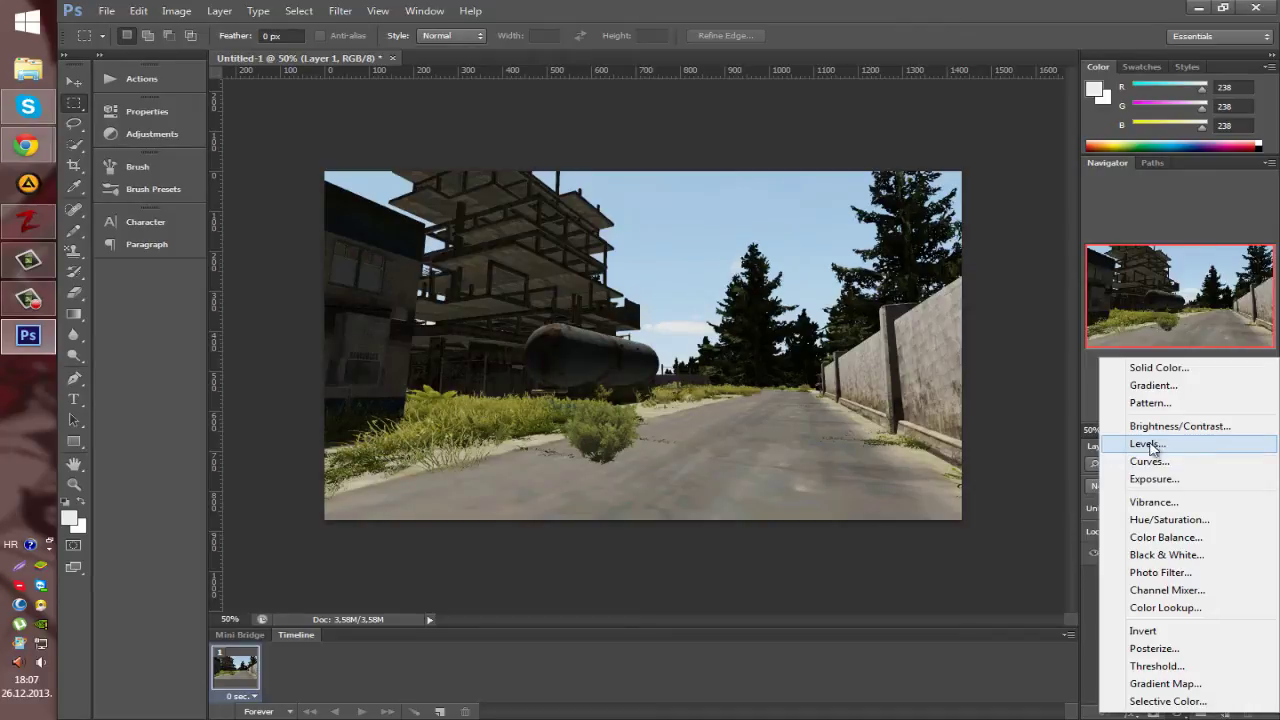
left_click(1168, 519)
key("ctrl+z")
left_click(1176, 712)
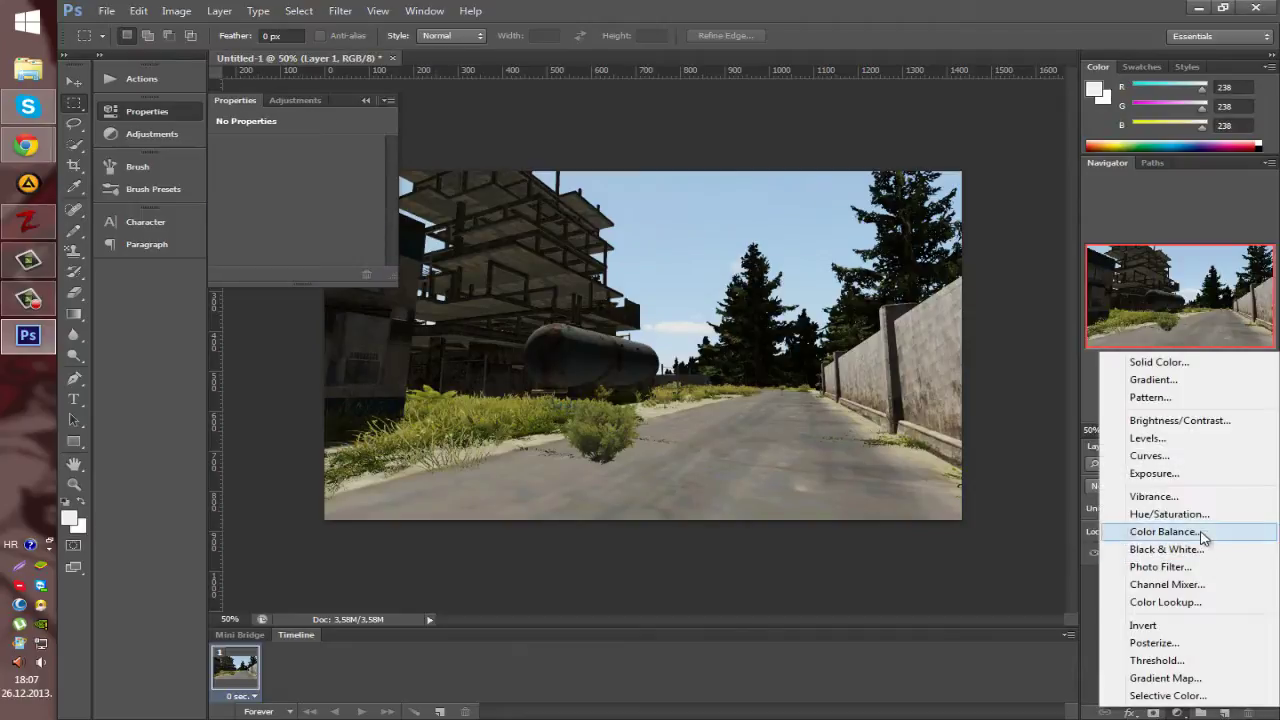
left_click(1200, 532)
key("ctrl+z")
Add a Warming Filter (85) Photo Filter layer at about 72% density and a Brightness/Contrast layer with raised contrast.
left_click(1173, 710)
left_click(1190, 560)
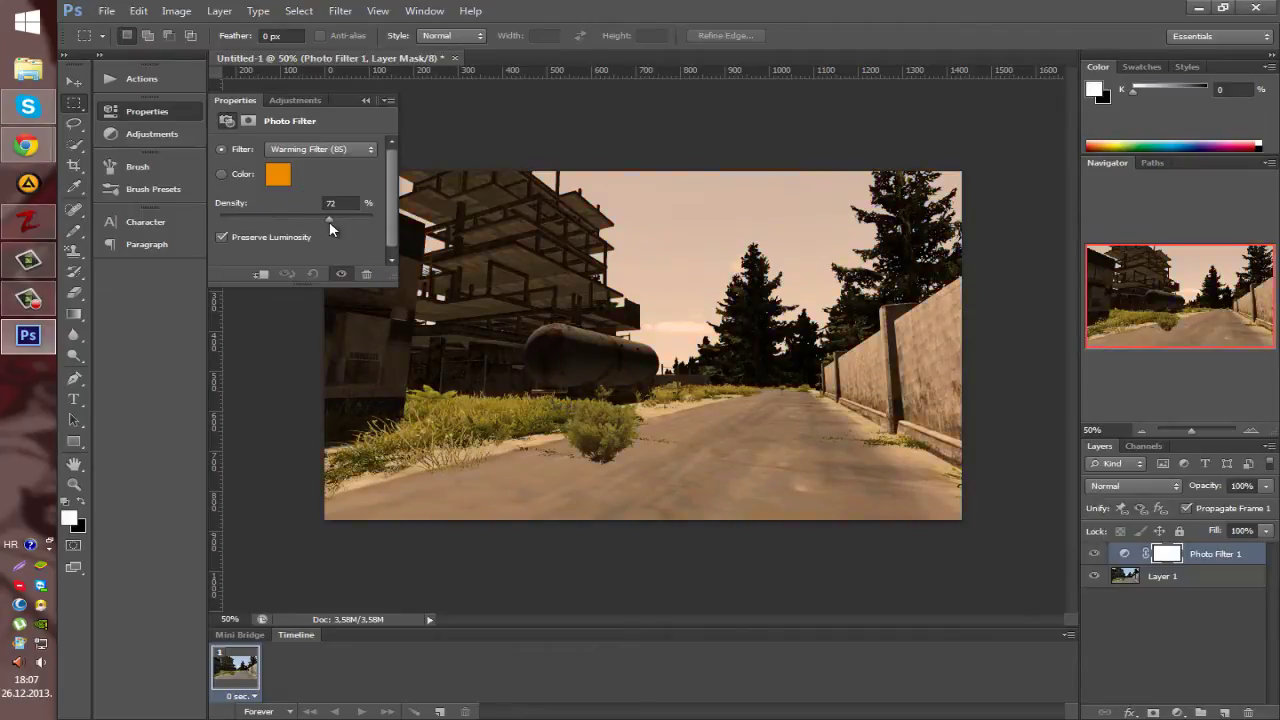
left_click(1176, 712)
left_click(1189, 425)
left_click_drag(296, 219, 356, 221)
Add a Levels adjustment layer and brighten the image's midtones and highlights.
left_click(1178, 712)
left_click(1189, 440)
left_click_drag(308, 264, 298, 264)
left_click_drag(373, 264, 357, 264)
mouse_move(243, 264)
left_mouse_down()
mouse_move(258, 265)
mouse_move(243, 265)
left_mouse_up()
left_click_drag(391, 178, 371, 263)
left_click_drag(243, 217, 247, 217)
left_click_drag(372, 217, 353, 217)
Add a Vibrance adjustment layer with vibrance lowered to about -80 and saturation raised to +100.
left_click(1178, 714)
left_click(1189, 514)
left_click_drag(295, 163, 375, 163)
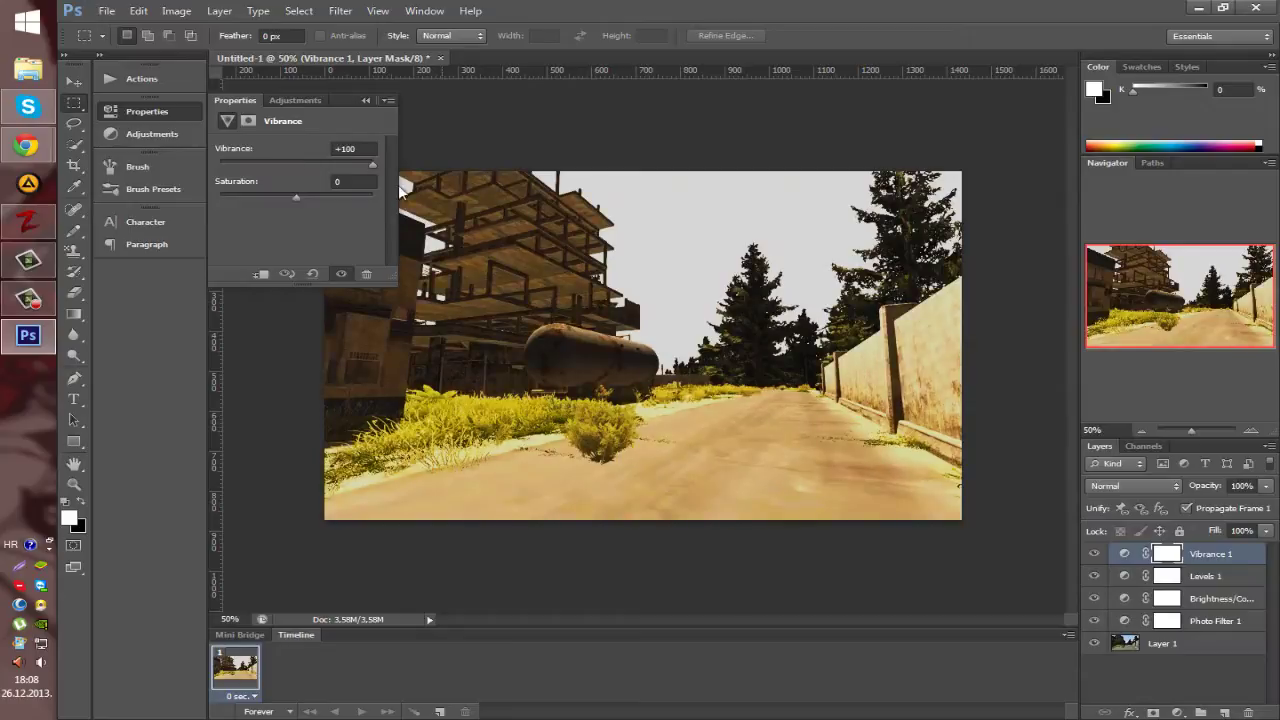
left_click_drag(295, 196, 282, 197)
left_click_drag(373, 163, 220, 163)
left_click_drag(283, 197, 357, 197)
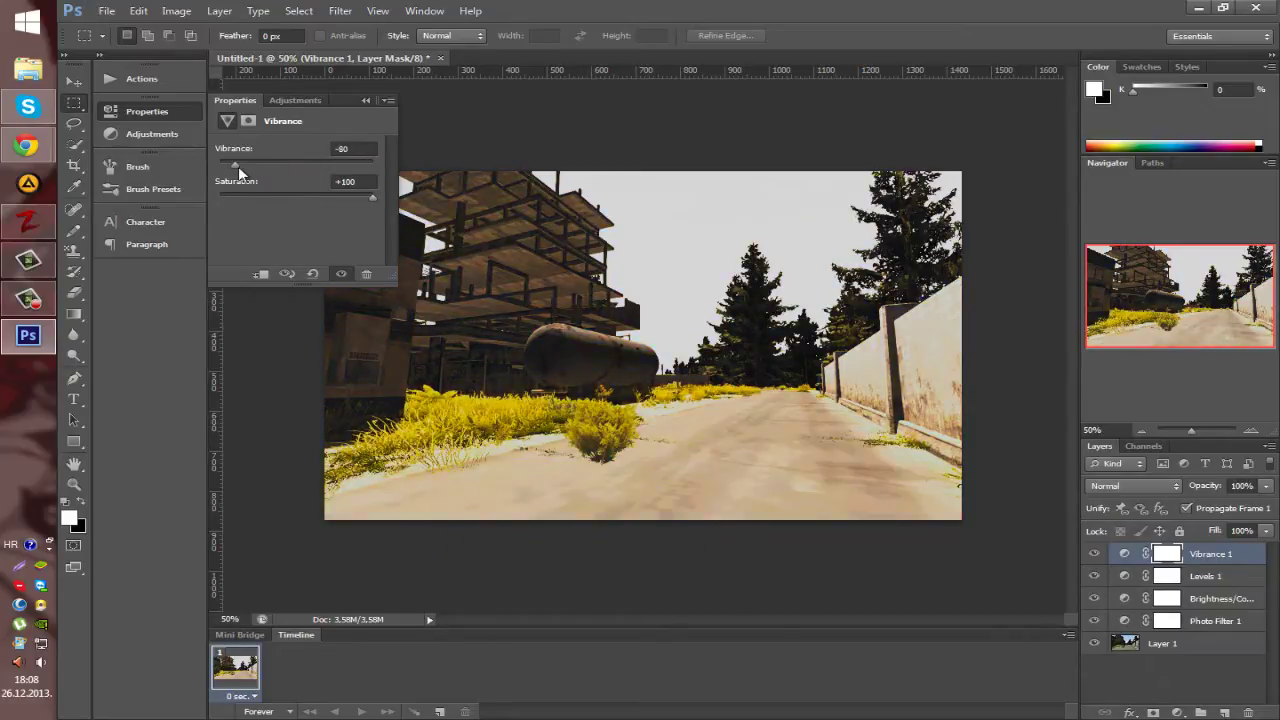
Add a second Brightness/Contrast adjustment layer above the Vibrance layer with contrast at about 70.
left_click(1178, 714)
left_click(1106, 432)
left_click_drag(272, 221, 344, 221)
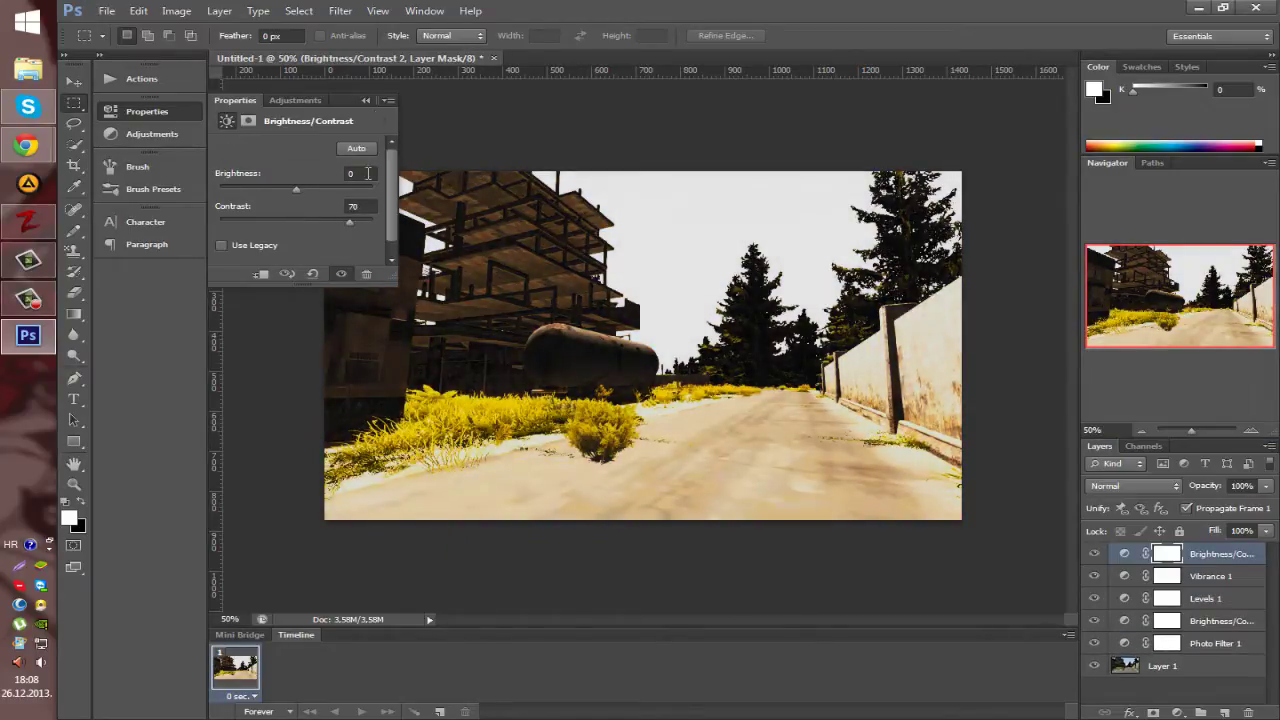
Add a second Photo Filter layer using Warming Filter (LBA) at 83% density with Preserve Luminosity on, and collapse its properties.
left_click(1178, 714)
left_click(1150, 586)
left_click(320, 149)
left_click(314, 183)
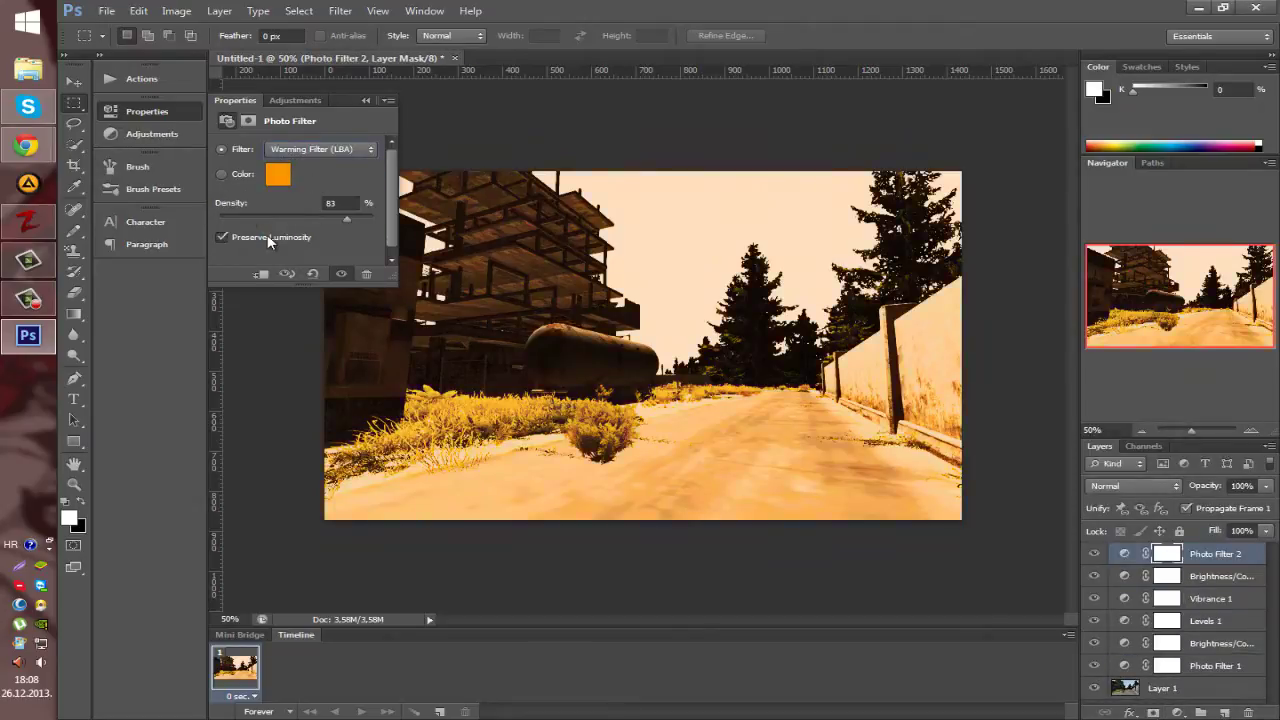
left_click(268, 237)
left_click(268, 237)
left_click(366, 100)
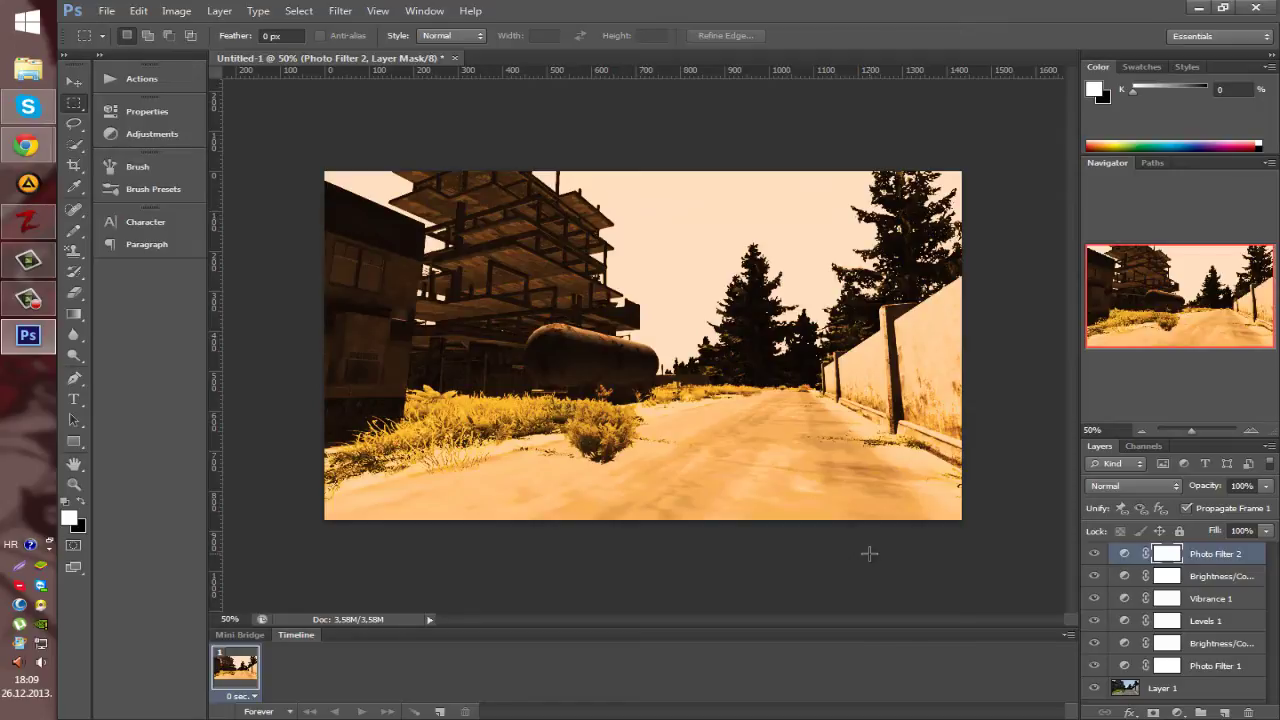
right_click(869, 553)
left_click(1210, 668)
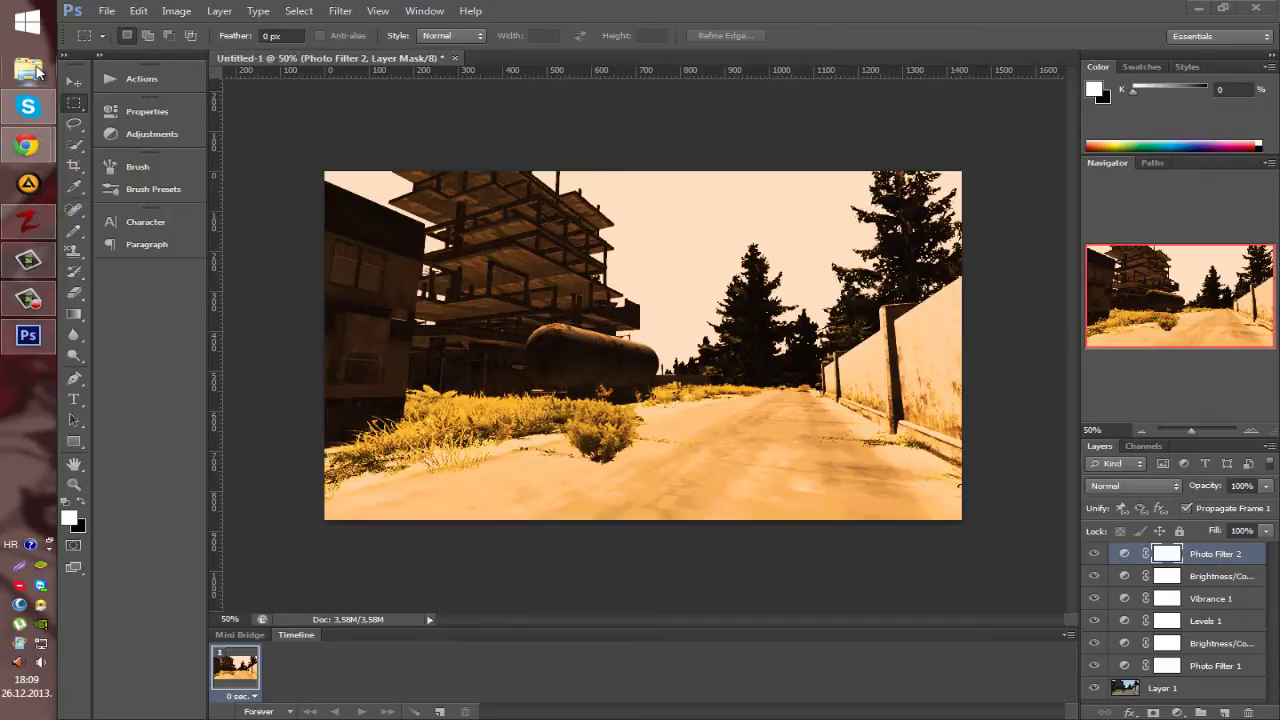
Switch to Windows Explorer and browse to the C:\WarZ\bin\Data\Shaders\TEXTURE folder.
left_click(36, 70)
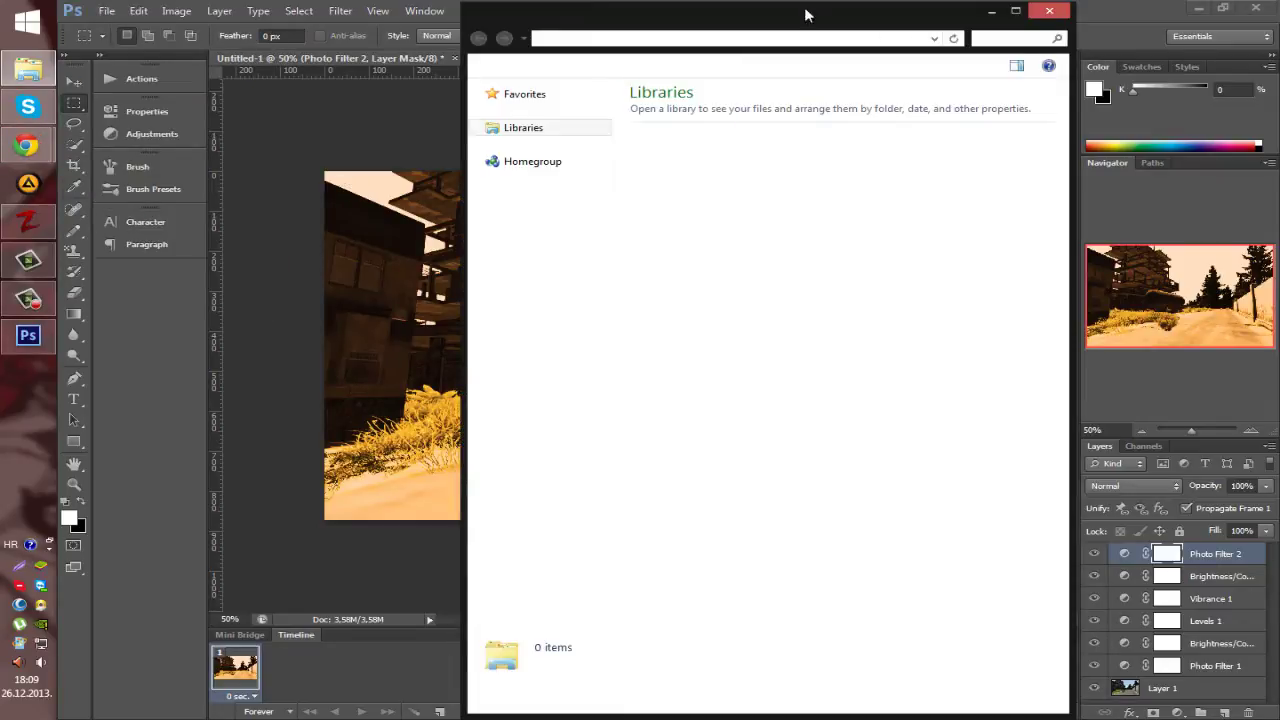
left_click(585, 414)
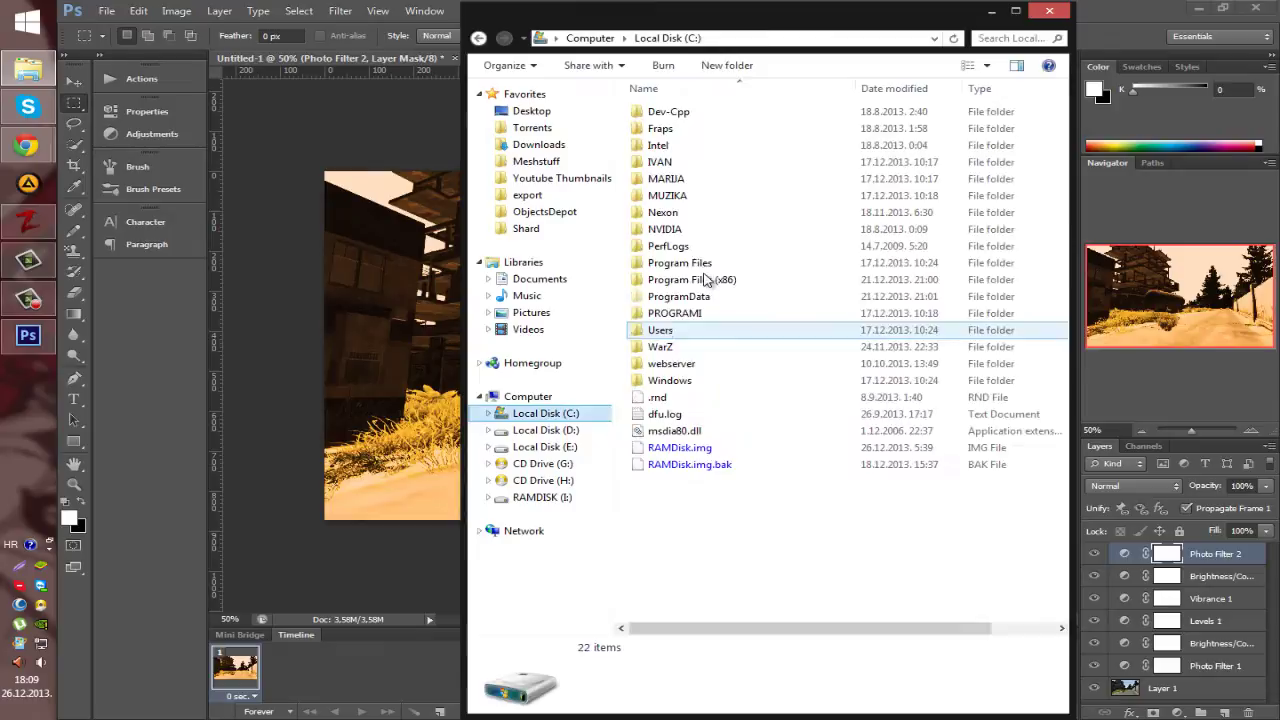
double_click(662, 347)
double_click(672, 114)
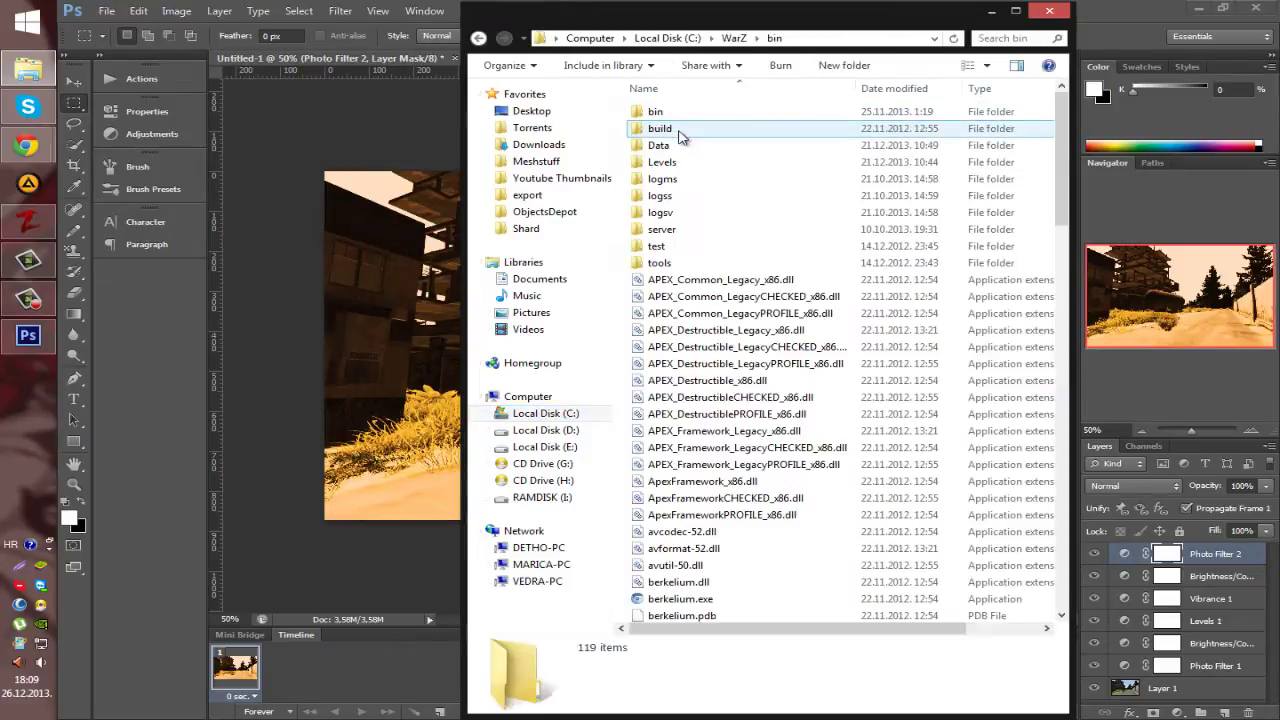
double_click(659, 145)
scroll(735, 290, "down", 1)
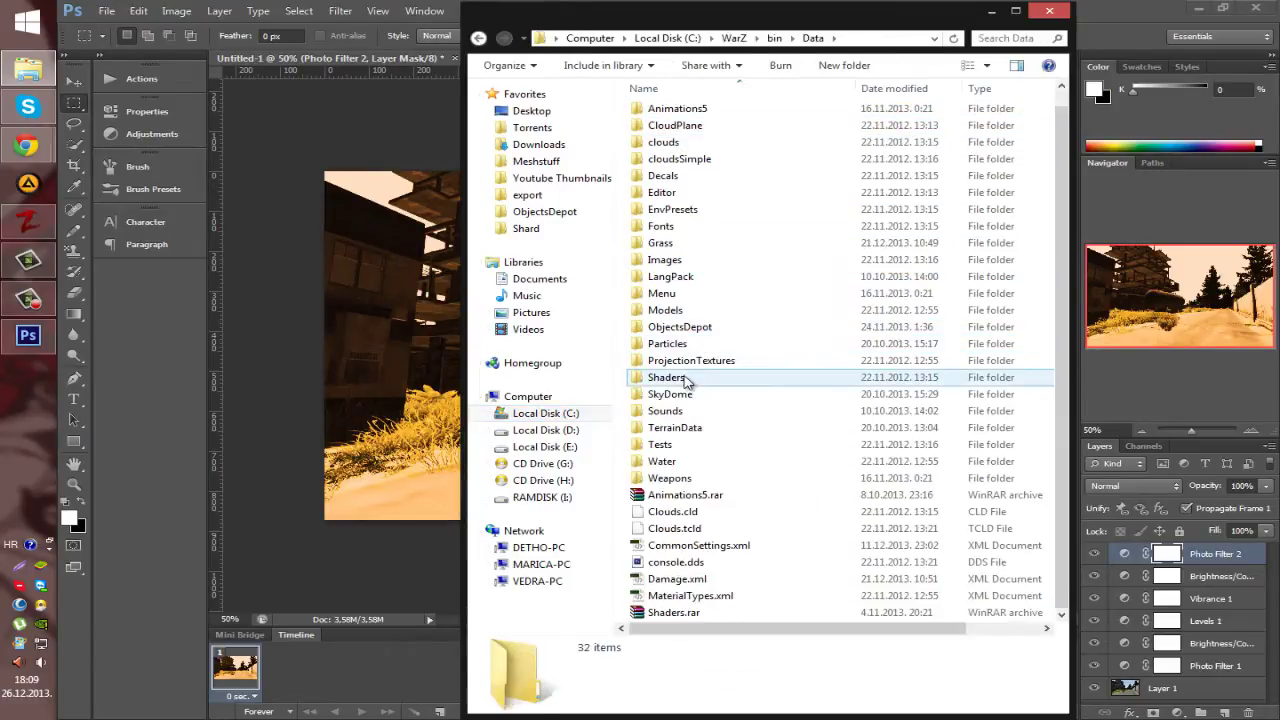
double_click(666, 378)
double_click(681, 148)
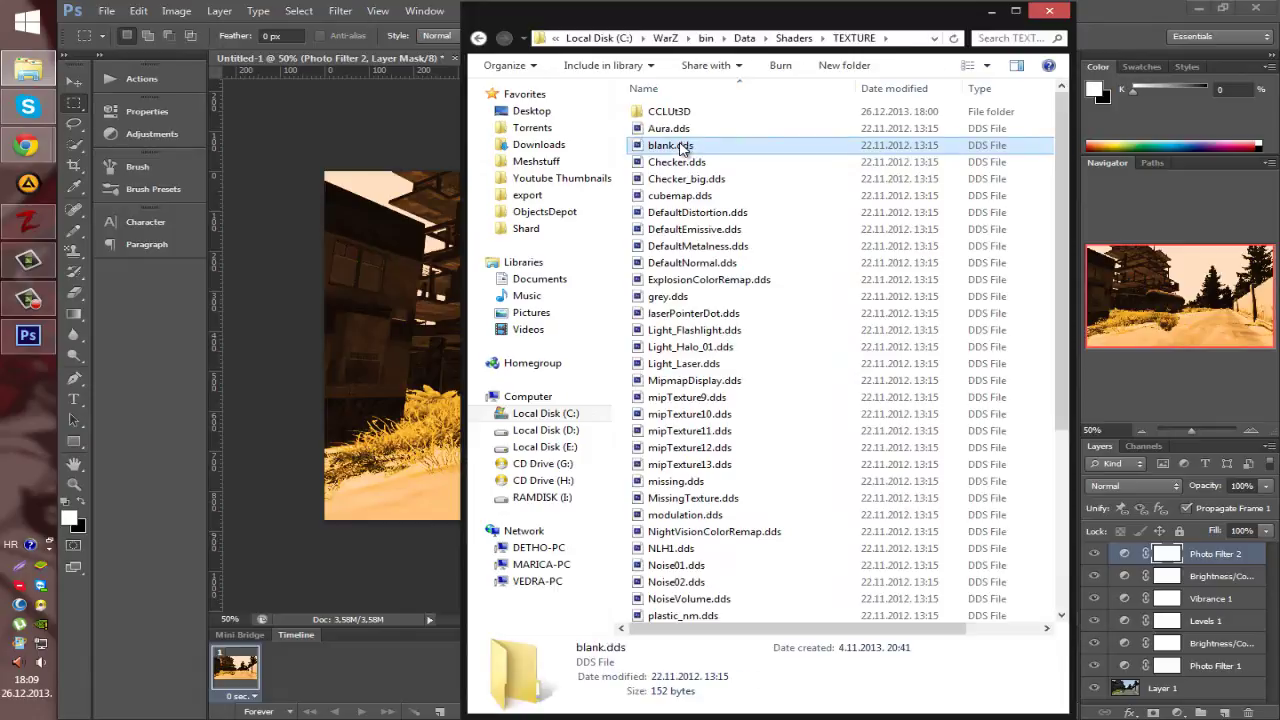
Open the CCLUt3D folder and select all its DDS files, from bw.dds to wz_nvg_02.dds.
right_click(678, 144)
left_click(663, 115)
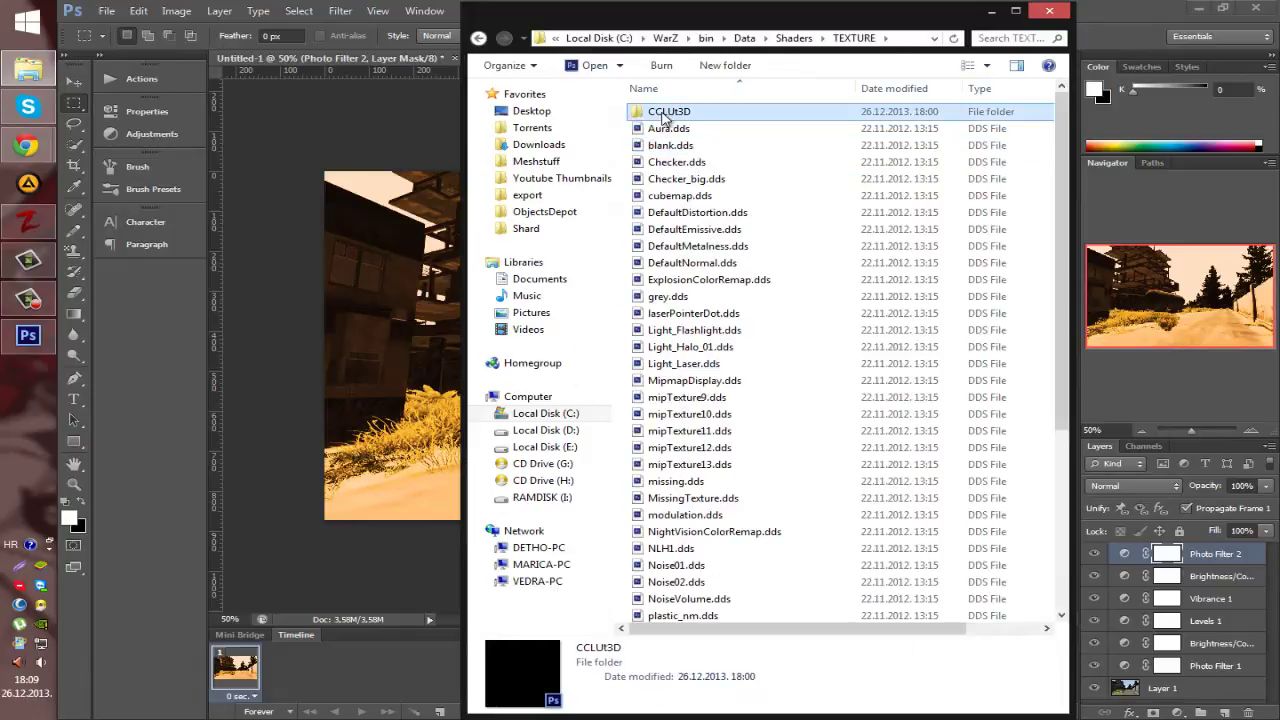
double_click(665, 114)
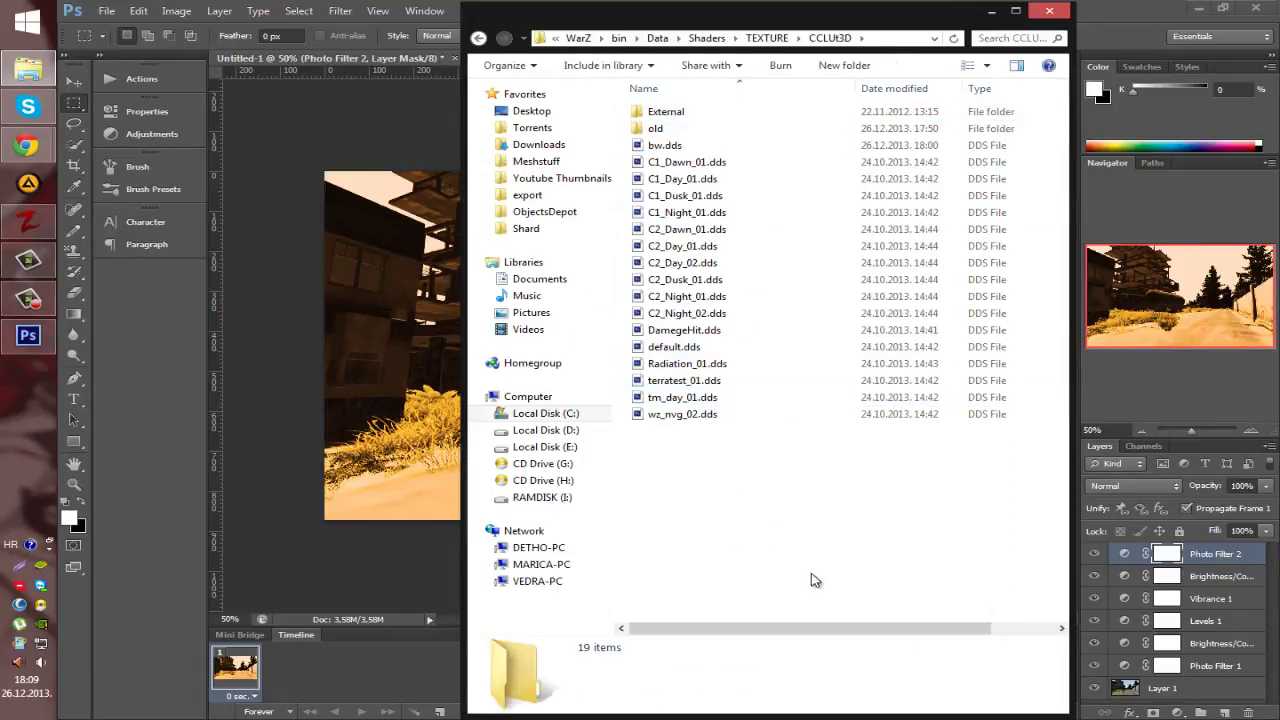
left_click_drag(780, 520, 658, 144)
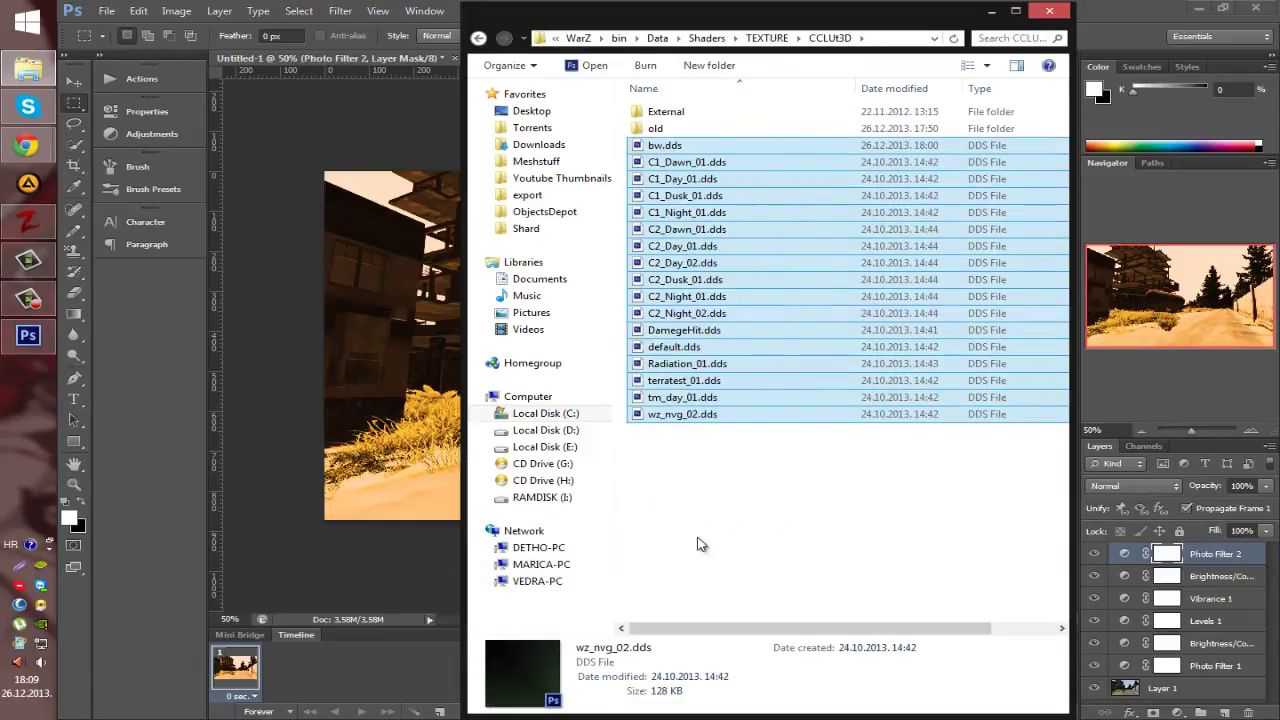
Open default.dds from the CCLUt3D folder in Photoshop as a separate document.
left_click(705, 548)
left_click(684, 297)
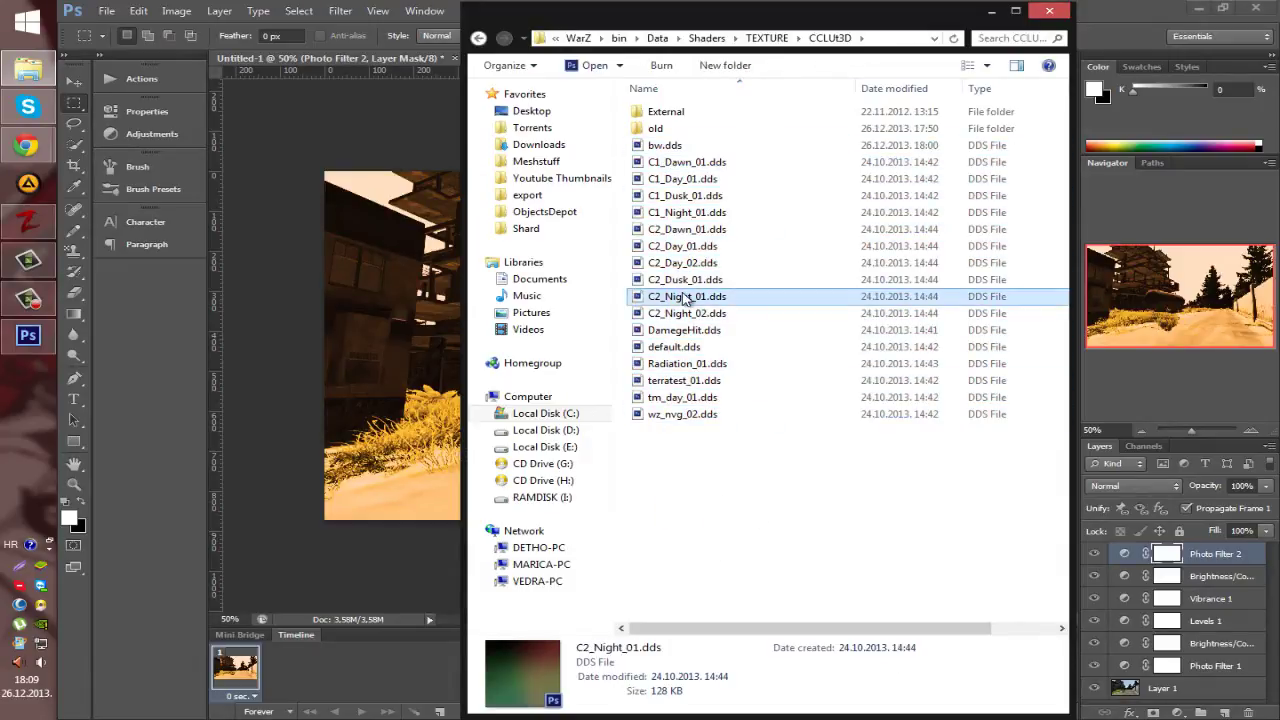
left_click(720, 548)
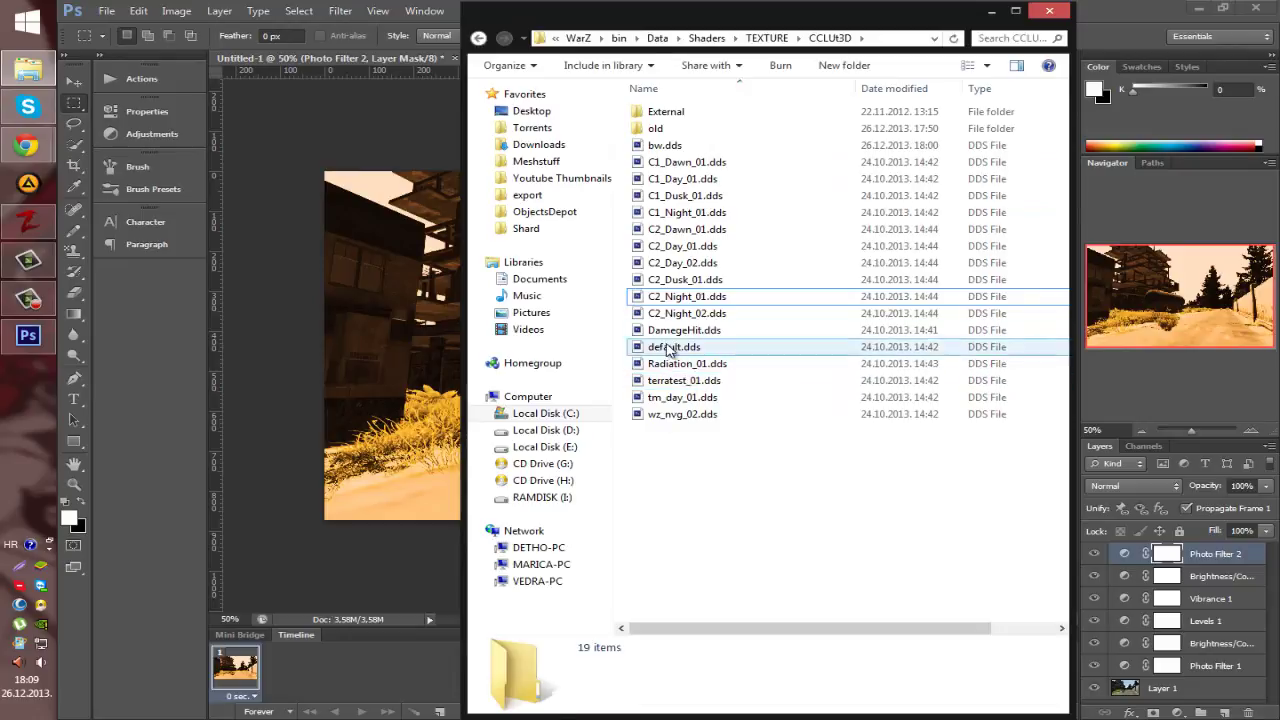
left_click(668, 348)
left_click_drag(672, 352, 417, 46)
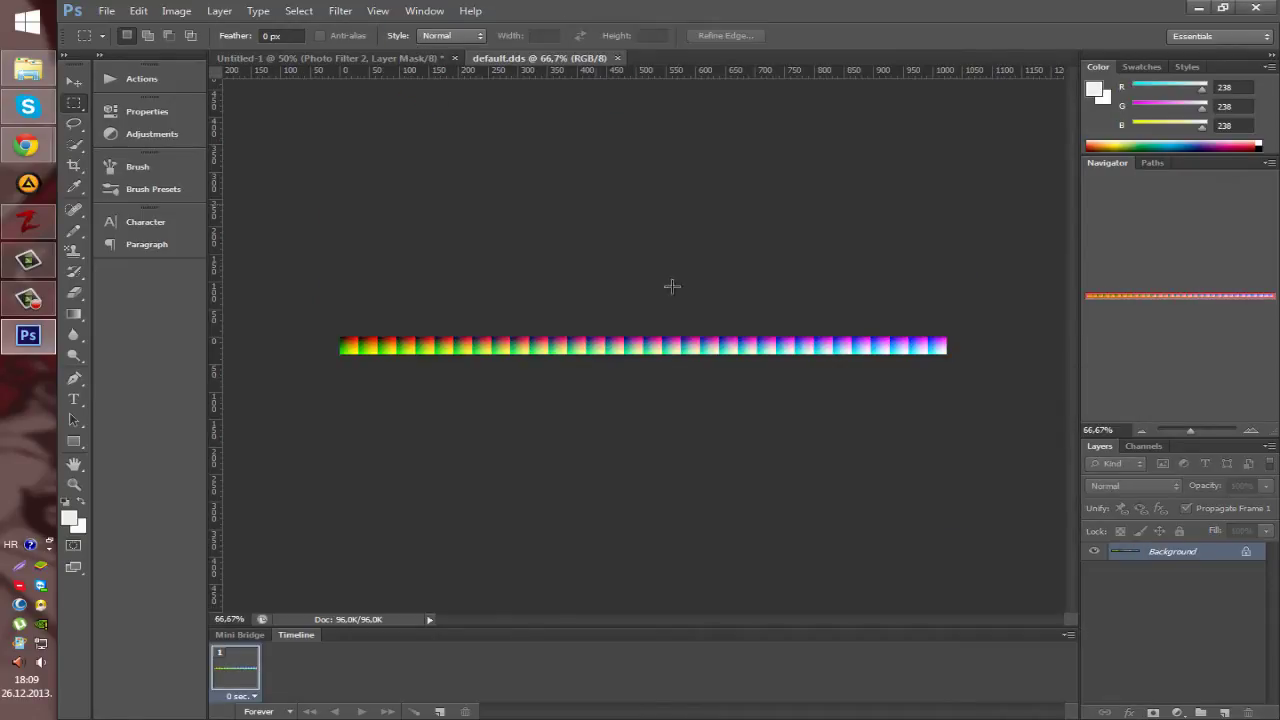
left_click_drag(364, 323, 1006, 394)
left_click(440, 90)
Duplicate all six adjustment layers, from Photo Filter 1 up to Photo Filter 2, from Untitled-1 into the default.dds document.
left_click(406, 57)
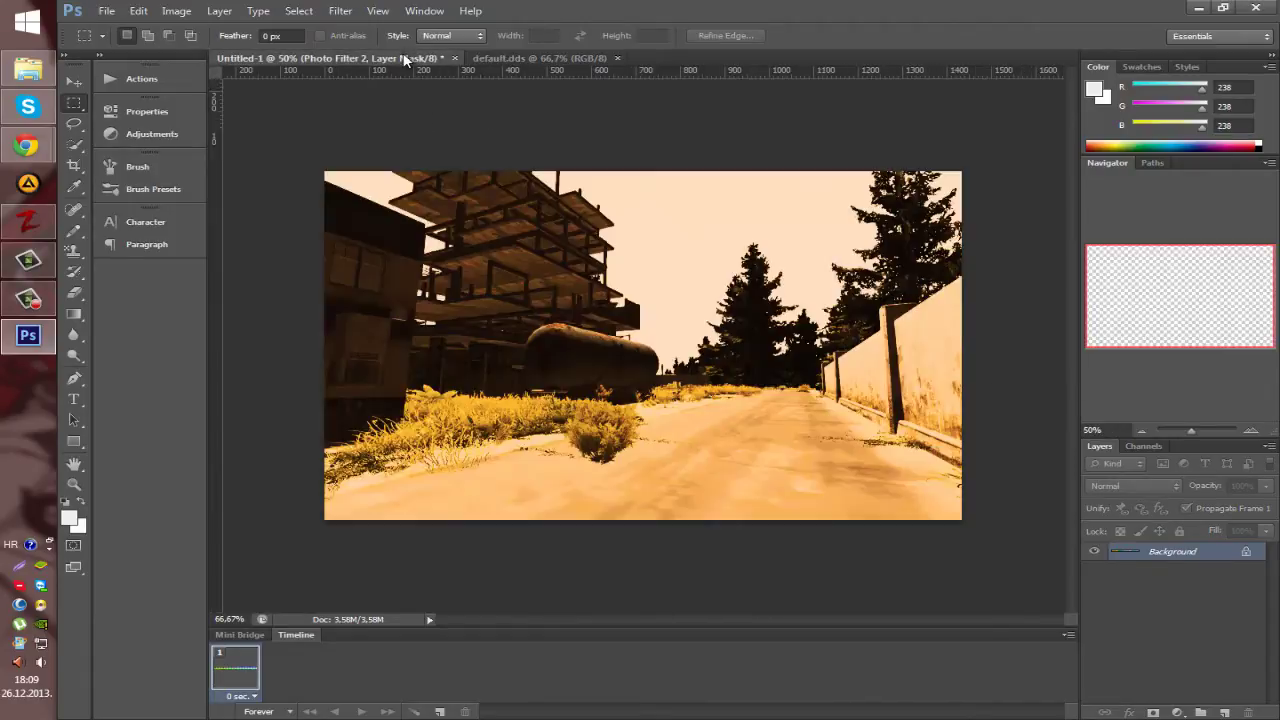
left_click(1222, 665, "shift")
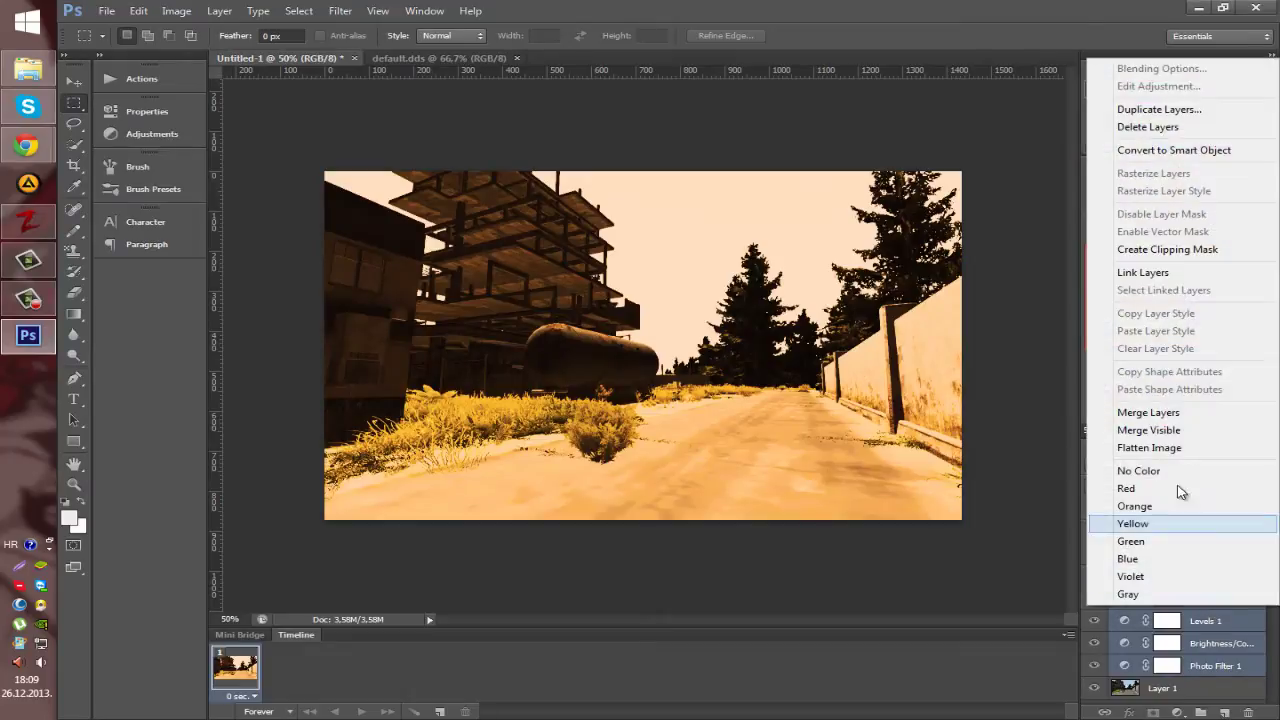
right_click(1215, 615)
left_click(1176, 113)
left_click(668, 274)
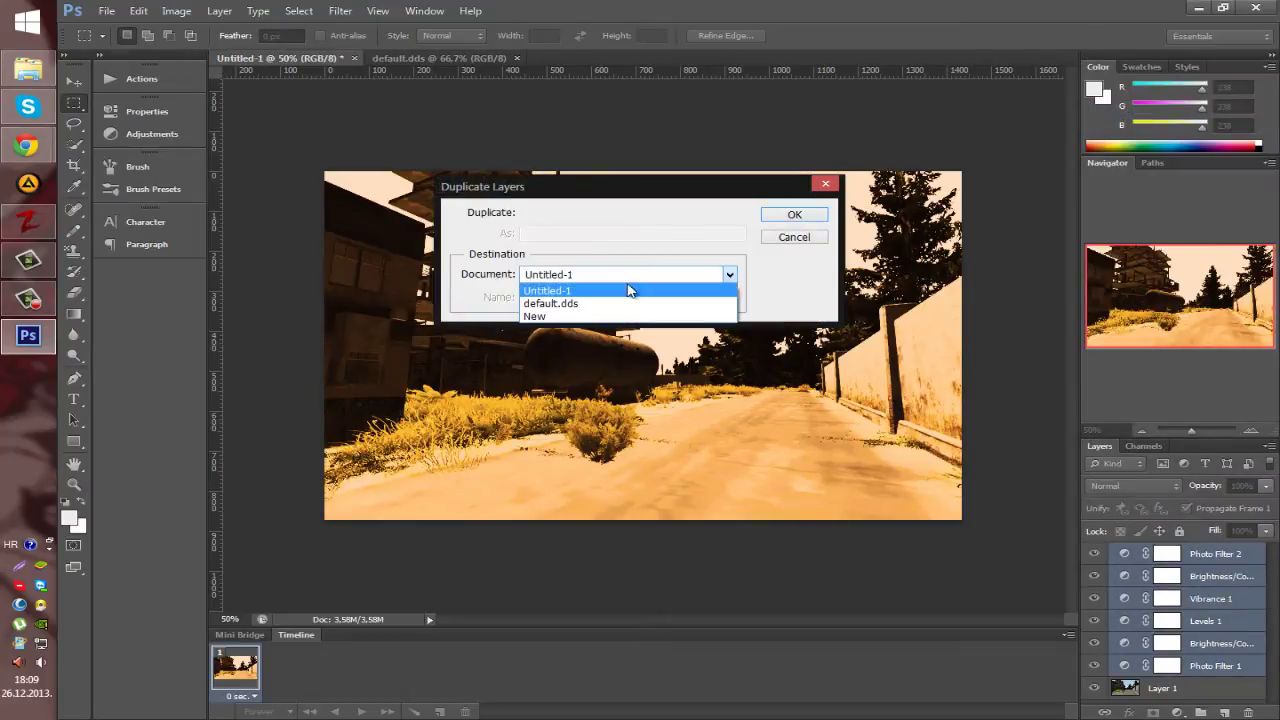
left_click(551, 303)
left_click(791, 214)
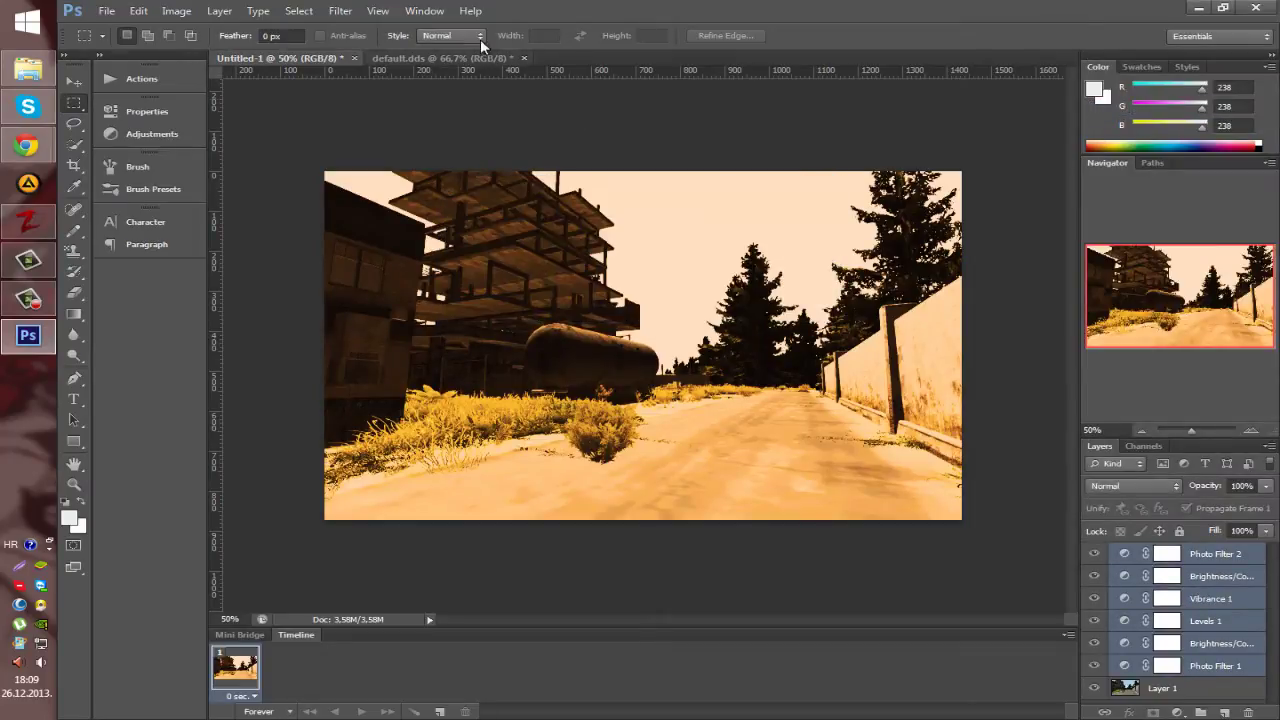
Bring up the default.dds document and start saving a copy in D3D/DDS format.
left_click(467, 60)
right_click(467, 60)
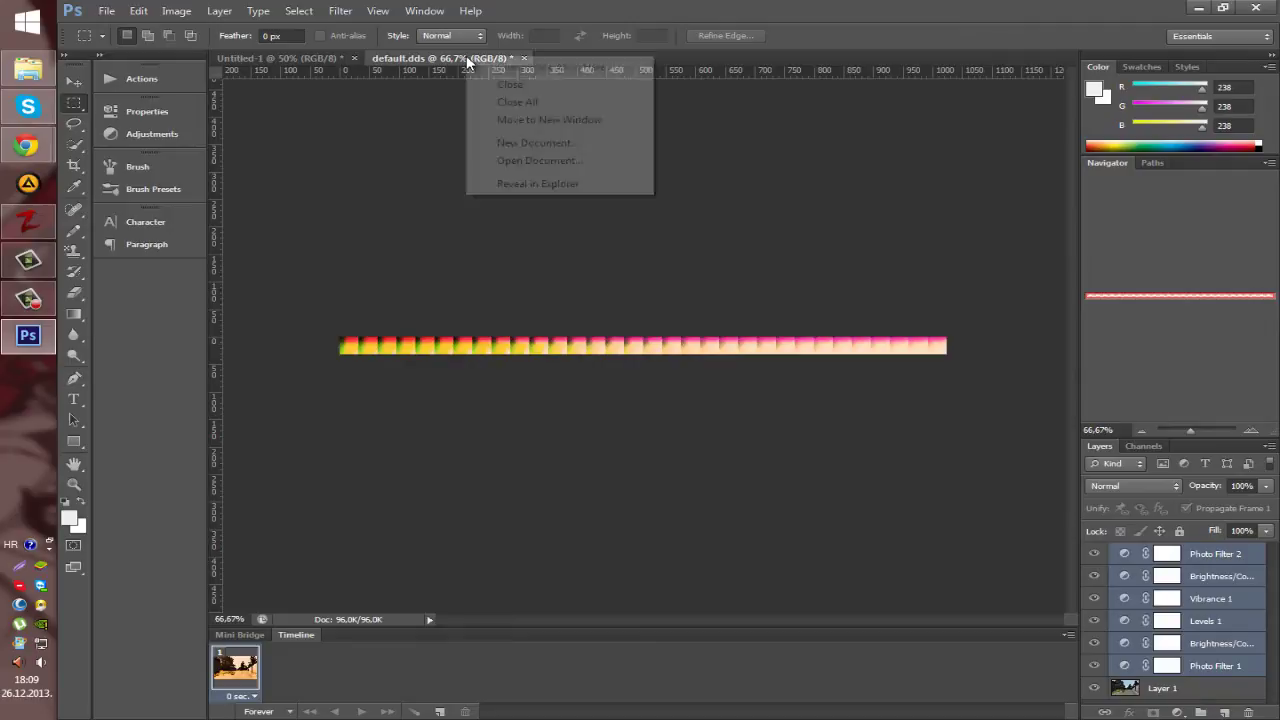
left_click(333, 162)
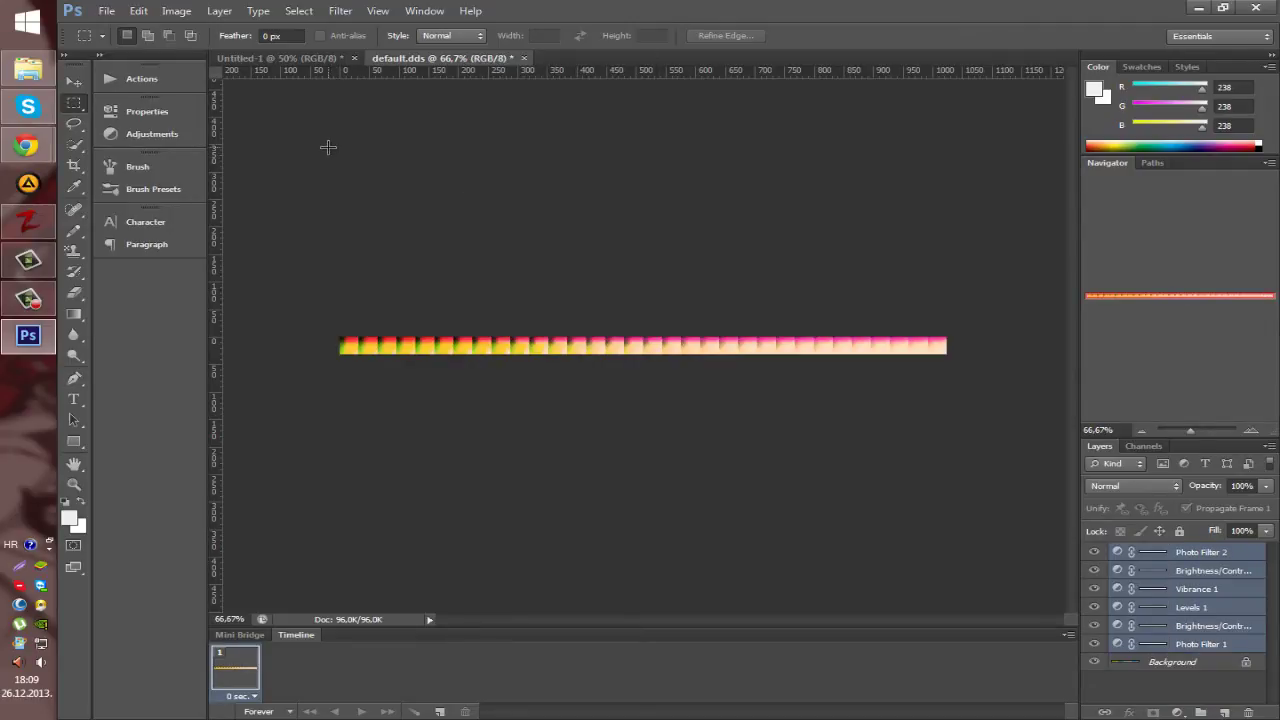
left_click(104, 11)
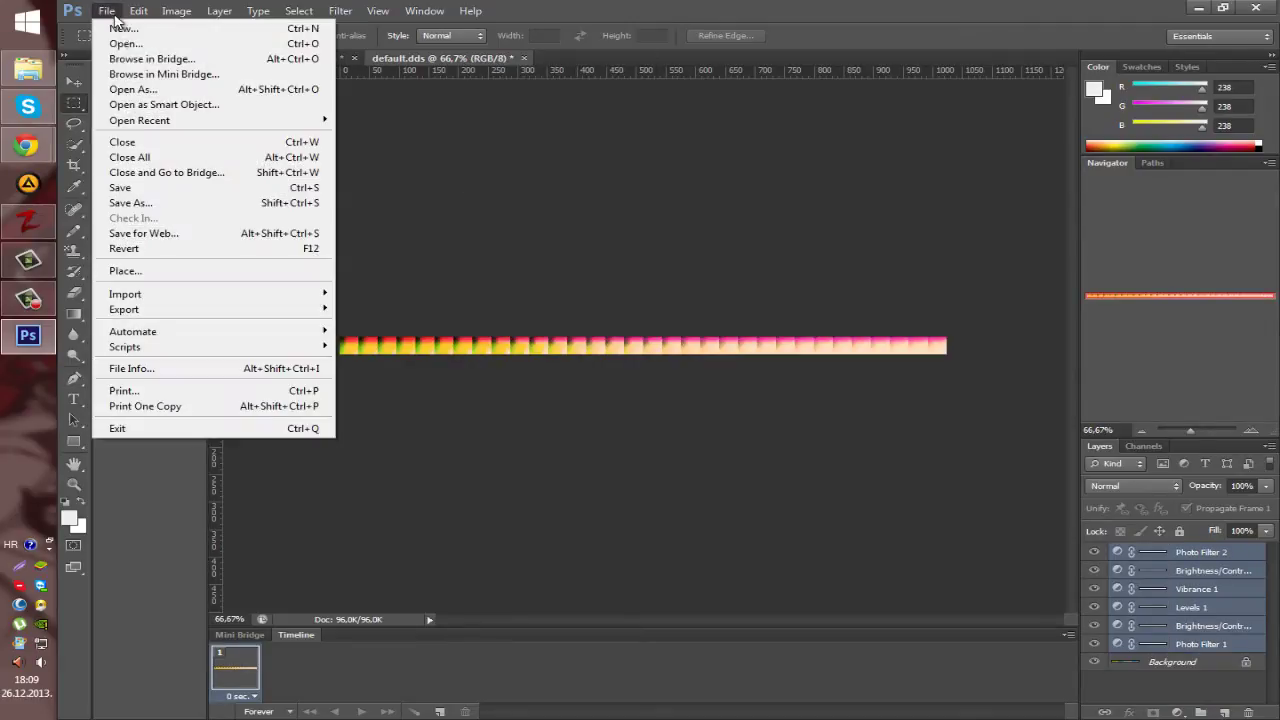
left_click(132, 200)
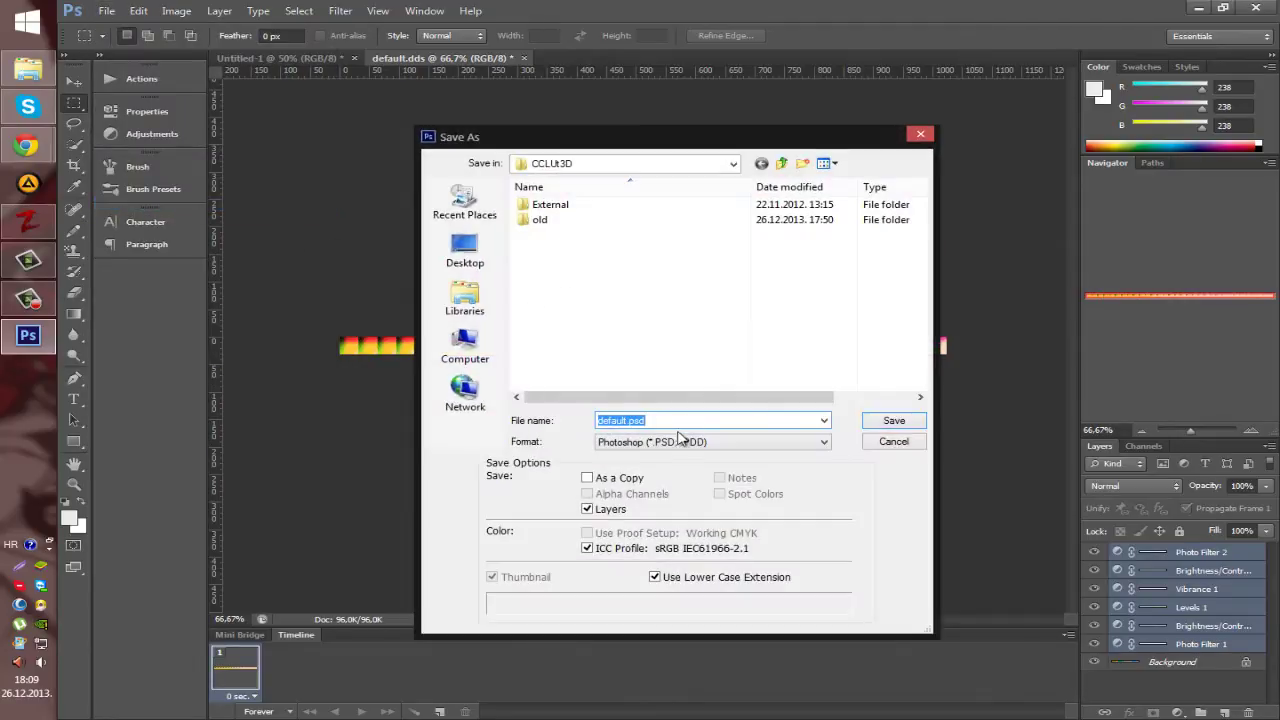
left_click(679, 440)
left_click(679, 440)
left_click(679, 440)
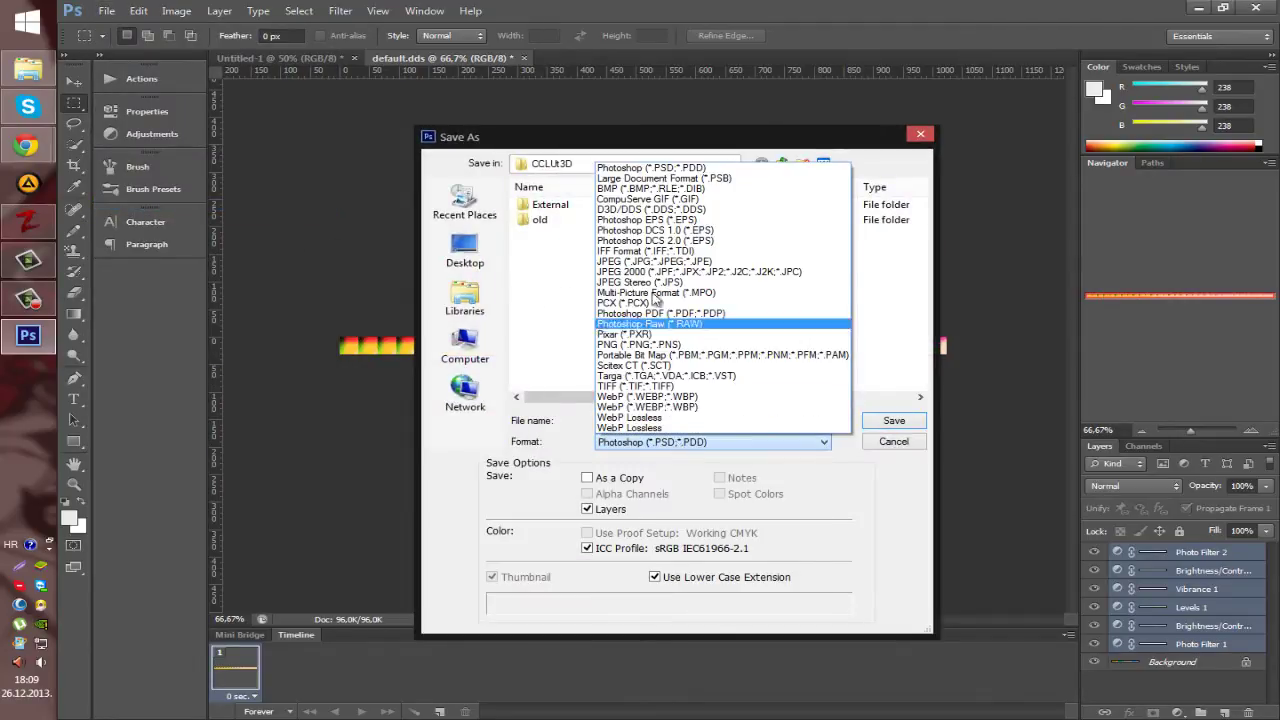
left_click(665, 210)
Name the DDS copy apocalypse and save it in the CCLUt3D folder.
double_click(615, 420)
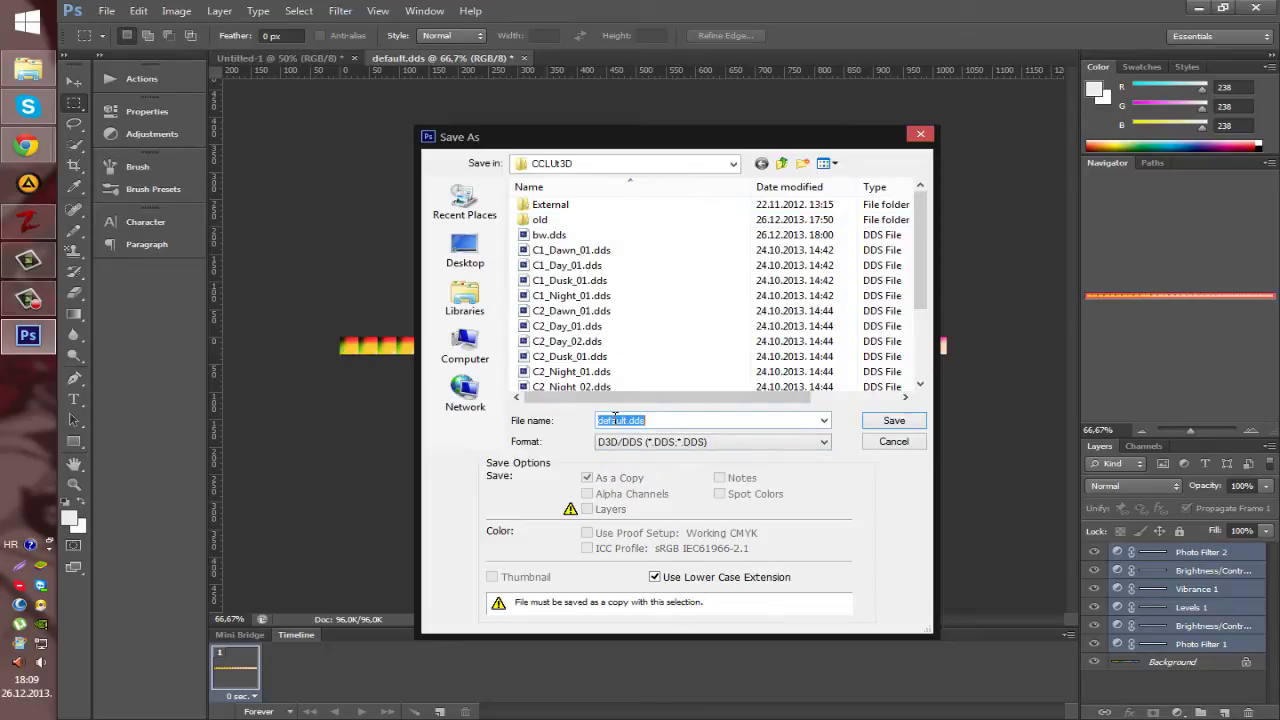
left_click(625, 420)
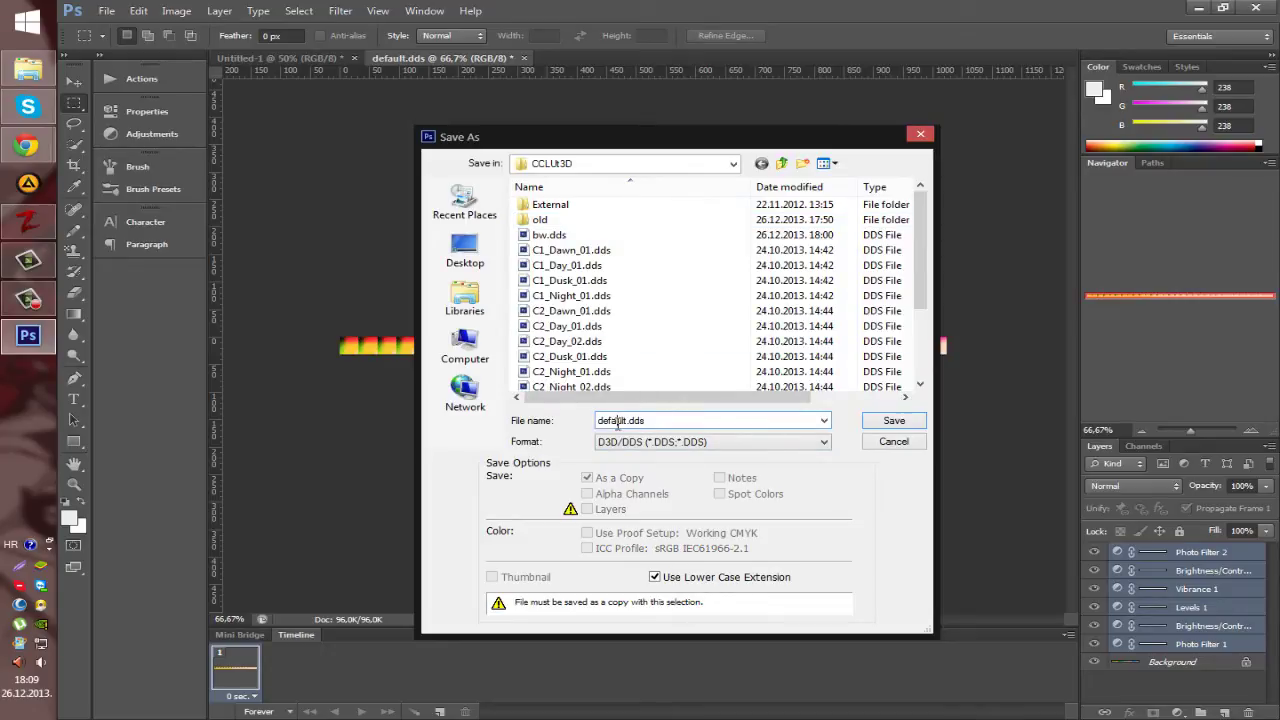
double_click(618, 421)
left_click(620, 421)
double_click(604, 421)
type("apocalypse")
left_click(893, 421)
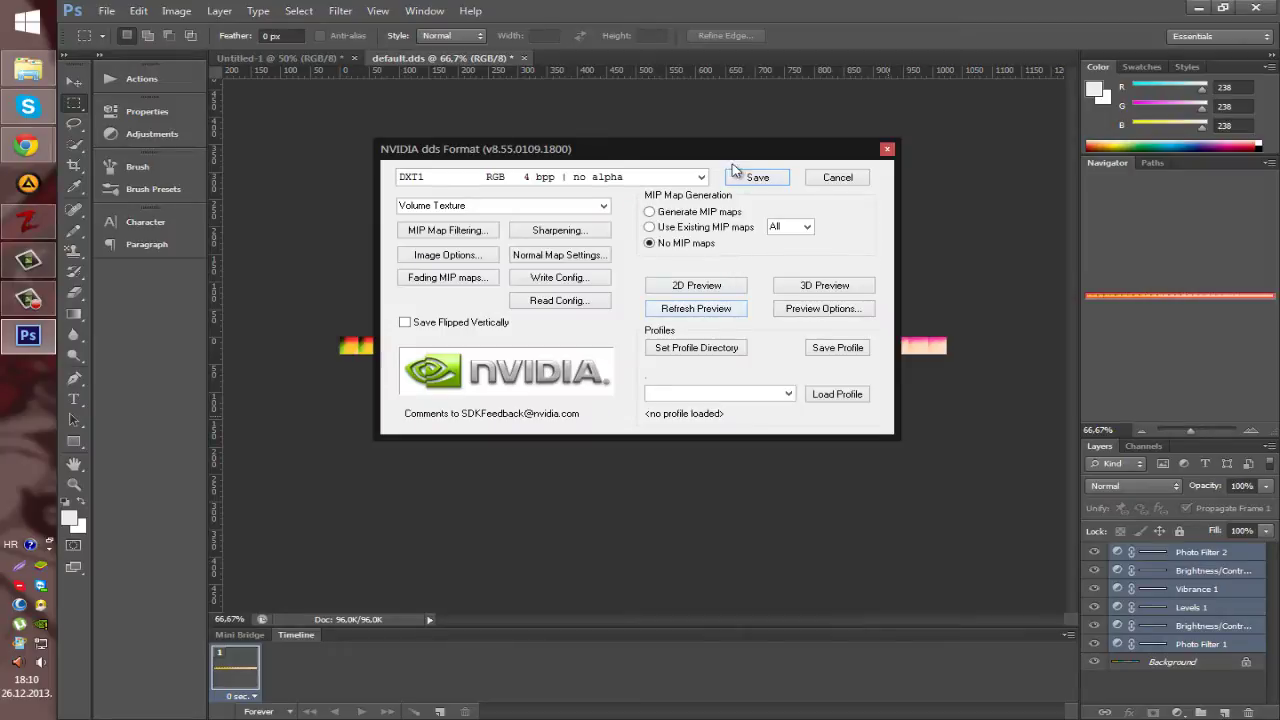
Export the DDS as DXT1 RGB 4 bpp with no alpha, Volume Texture type and no MIP maps.
left_click(702, 178)
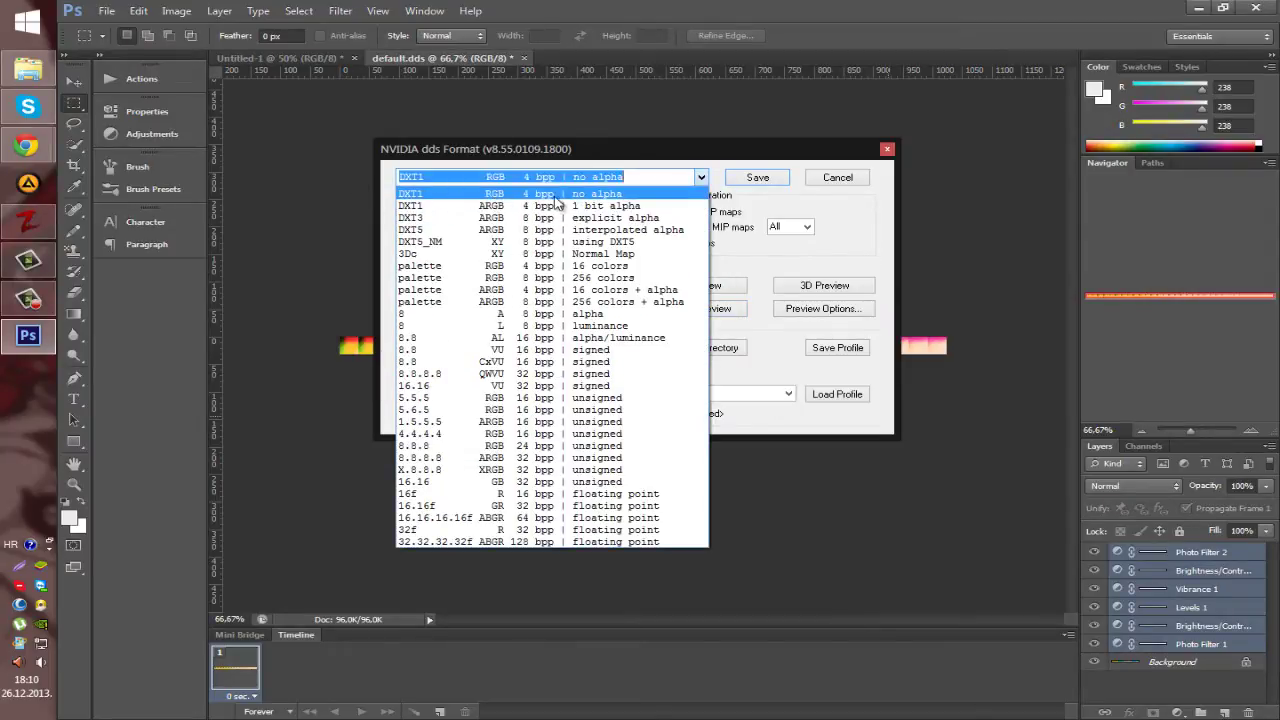
left_click(600, 196)
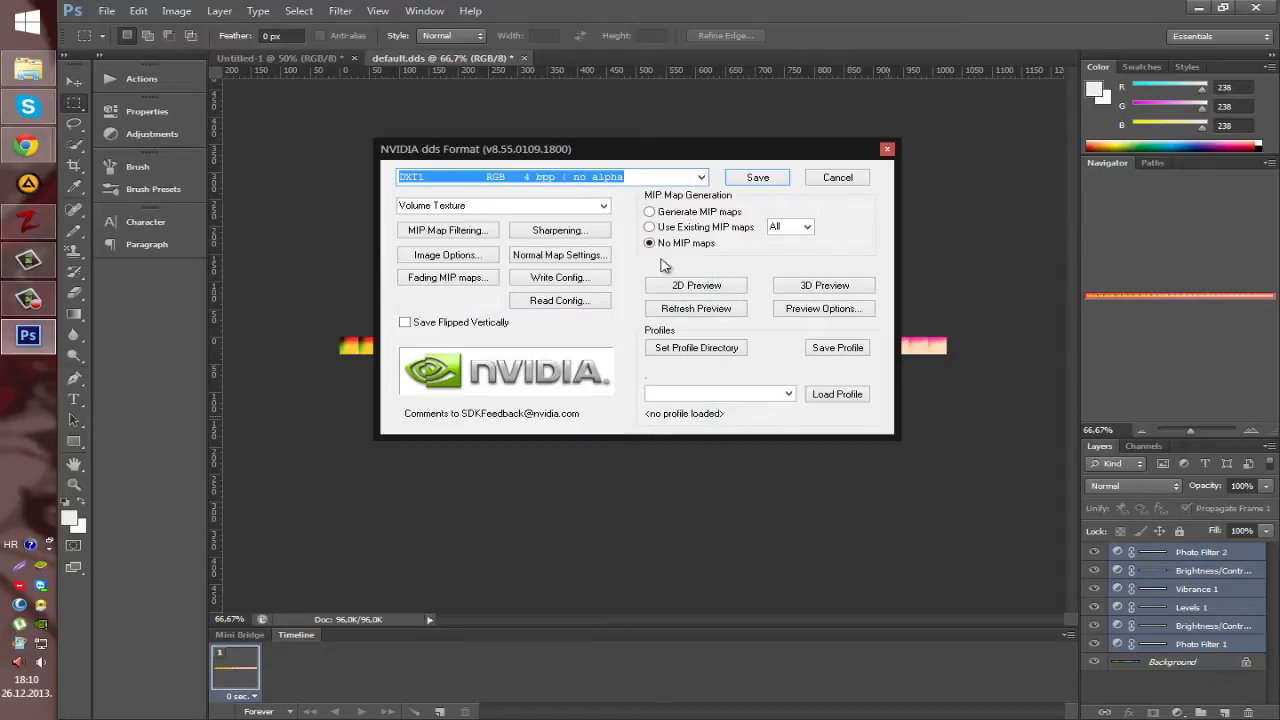
left_click(604, 206)
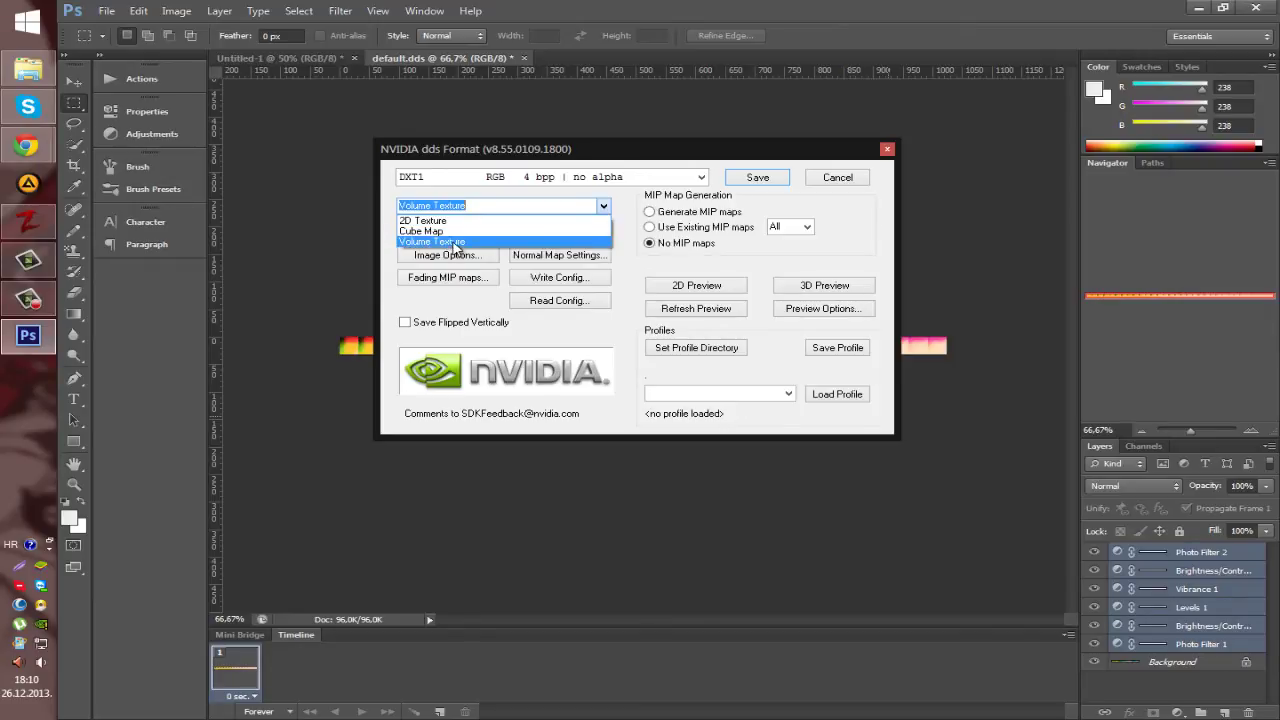
left_click(455, 242)
left_click(749, 179)
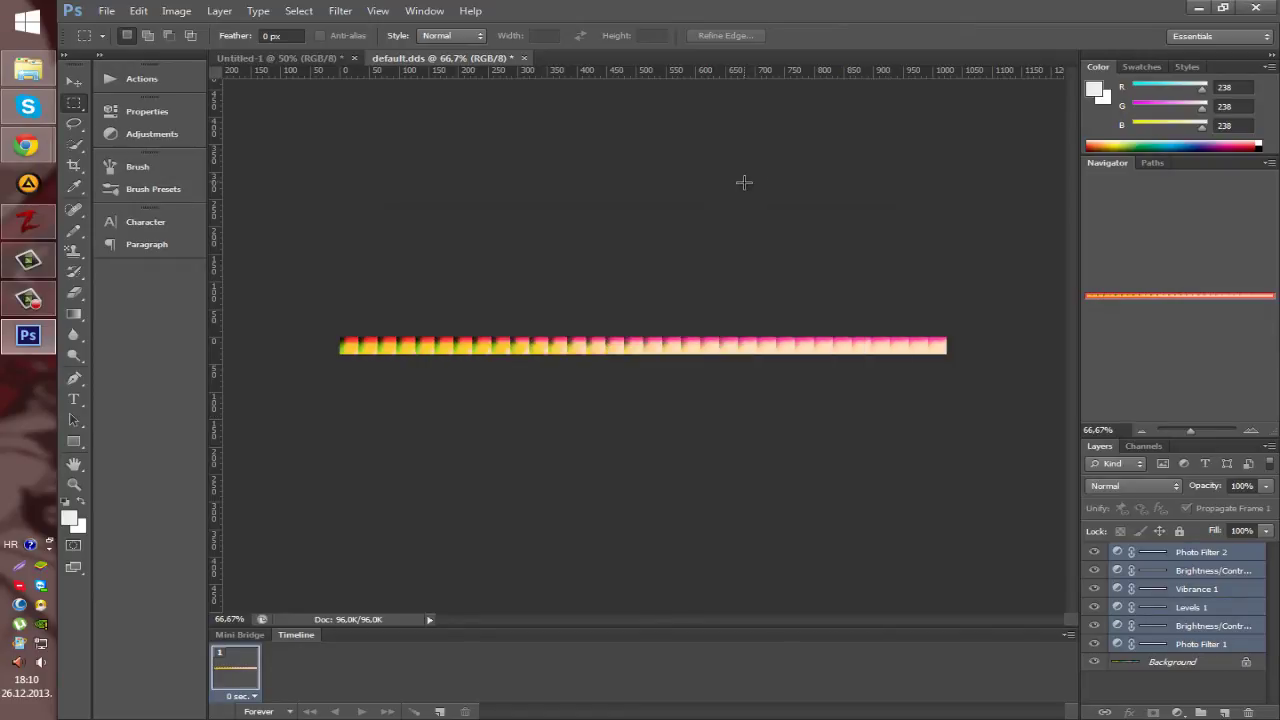
Switch to Eclipse Studio, apply apocalypse.dds as the Day color correction texture, and inspect the graded scene from several viewpoints.
left_click(24, 227)
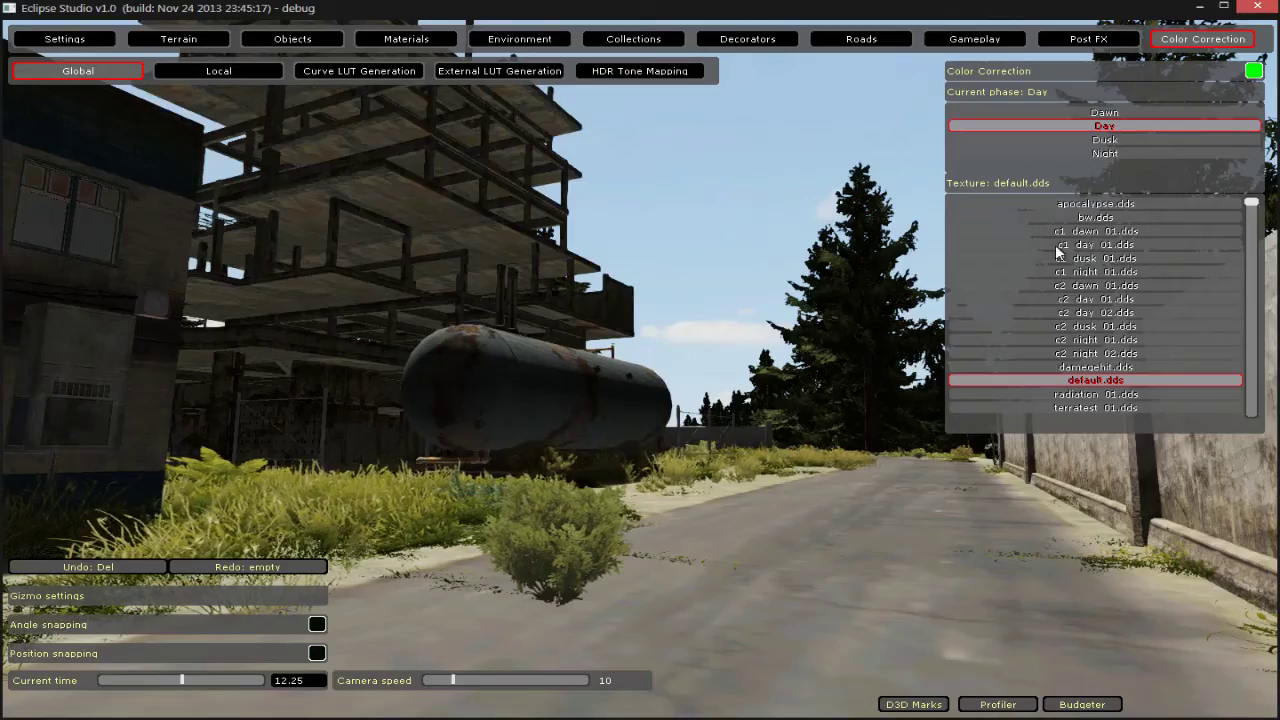
left_click(1120, 205)
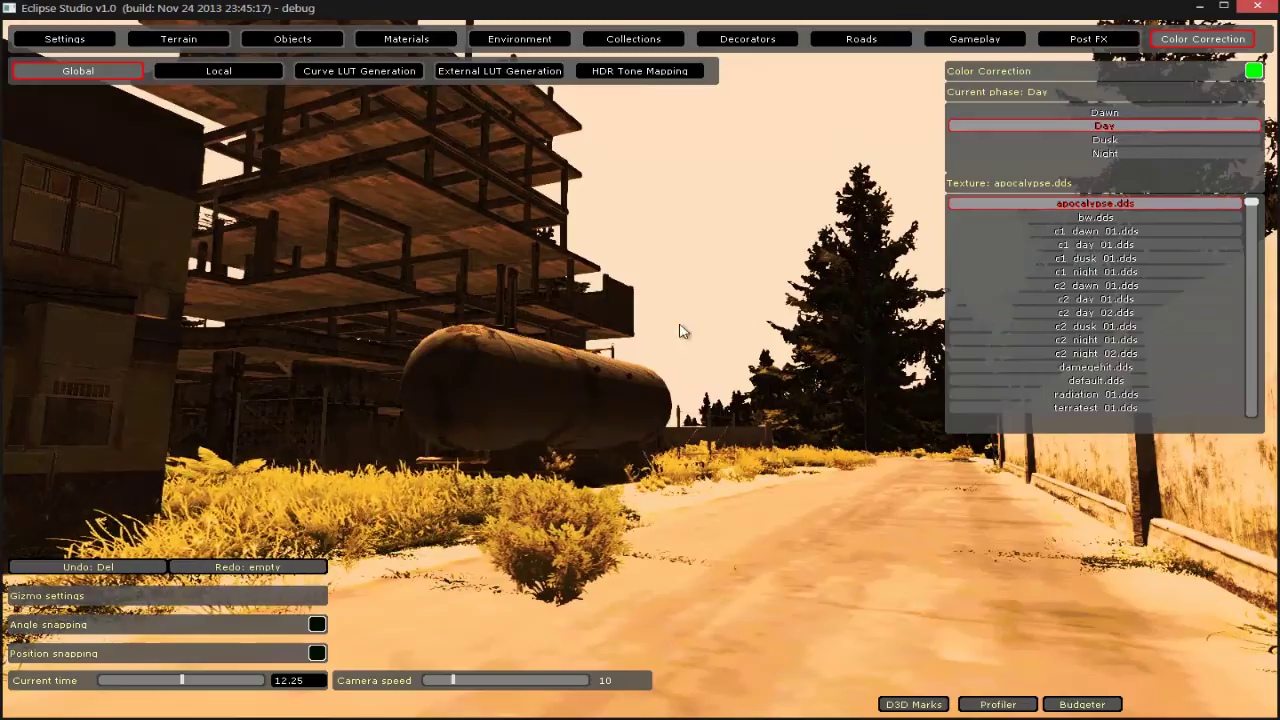
right_click(680, 324)
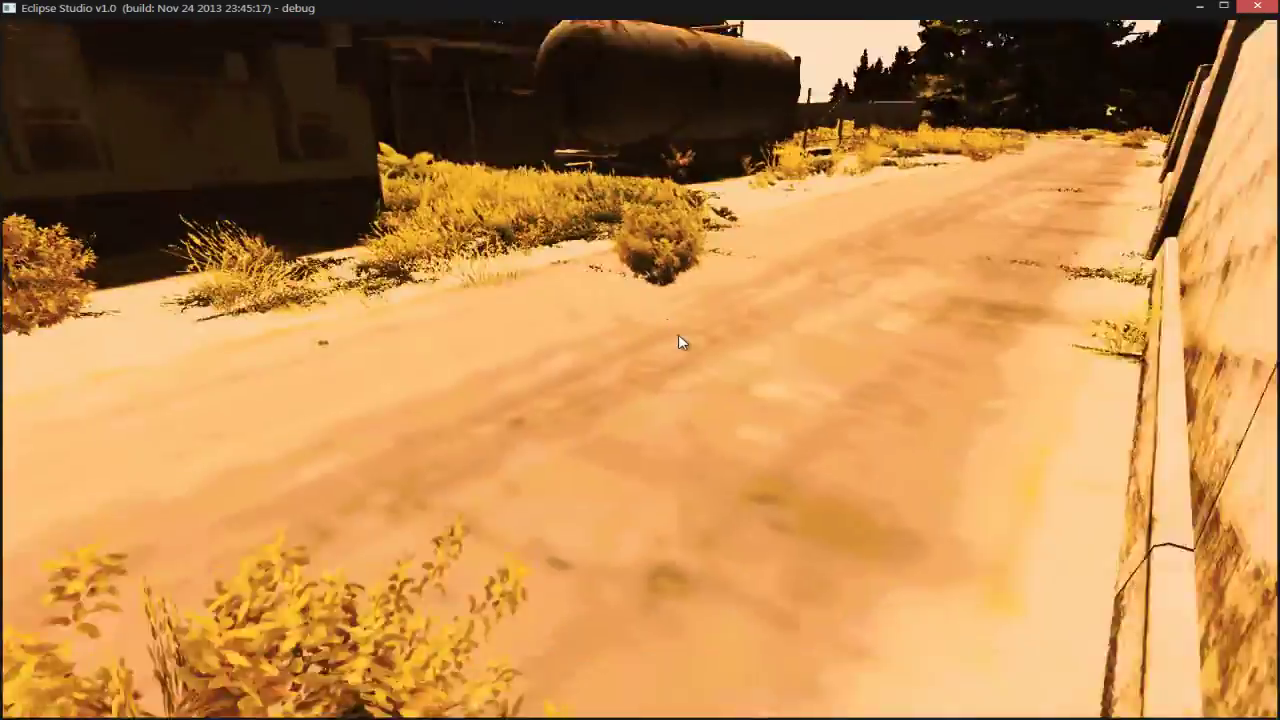
key("d")
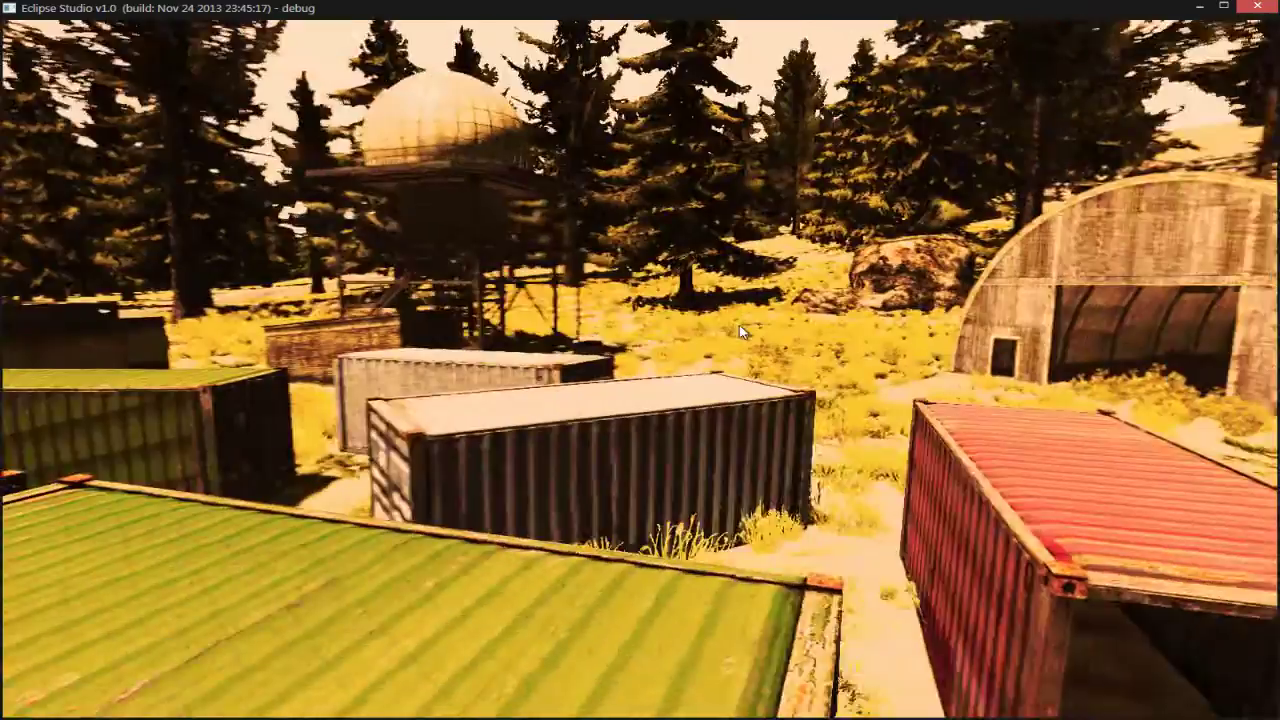
left_click_drag(741, 332, 894, 363)
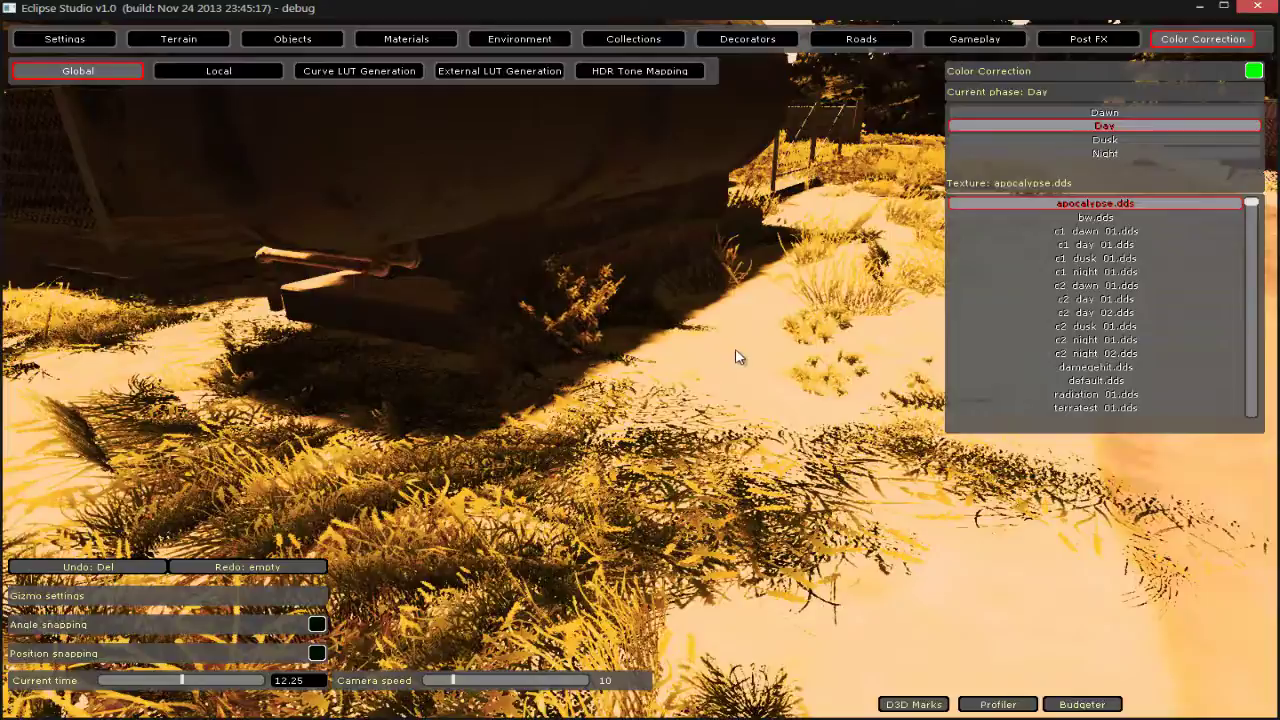
left_click_drag(739, 356, 746, 363)
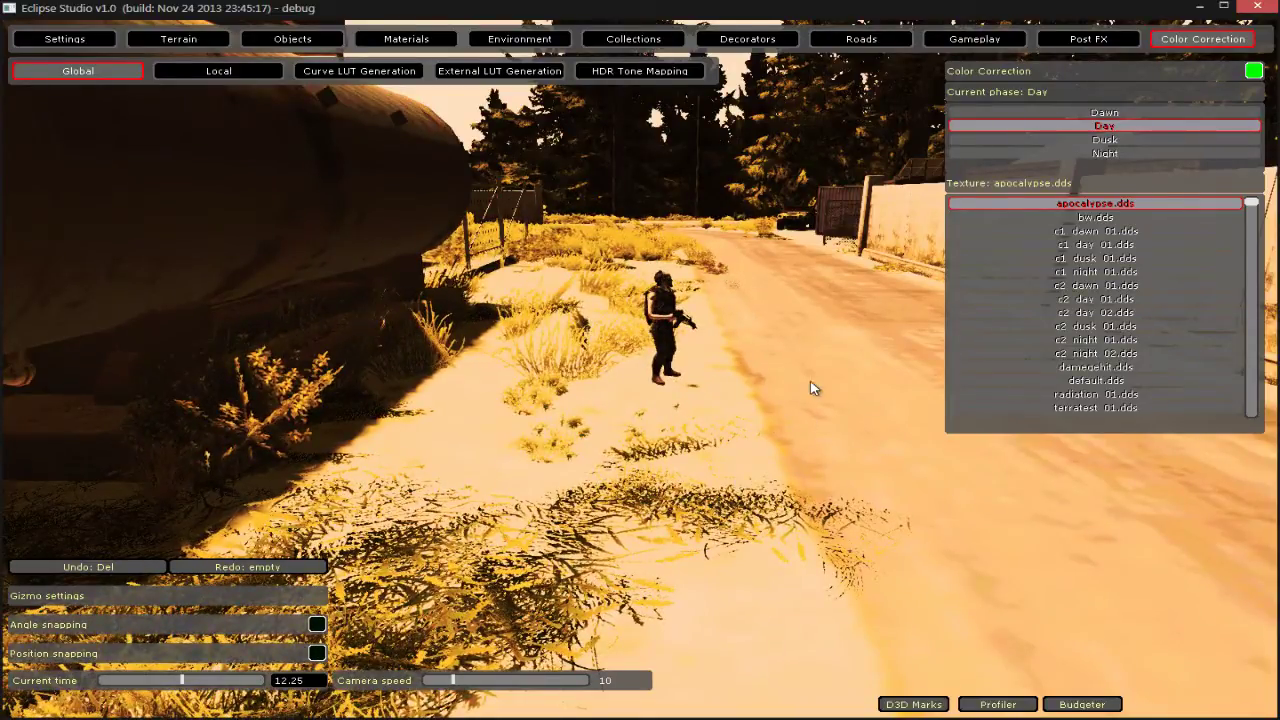
Place a group of zombies on the road and grass around the armed soldier beside the tank.
left_click(810, 388)
left_click(750, 472)
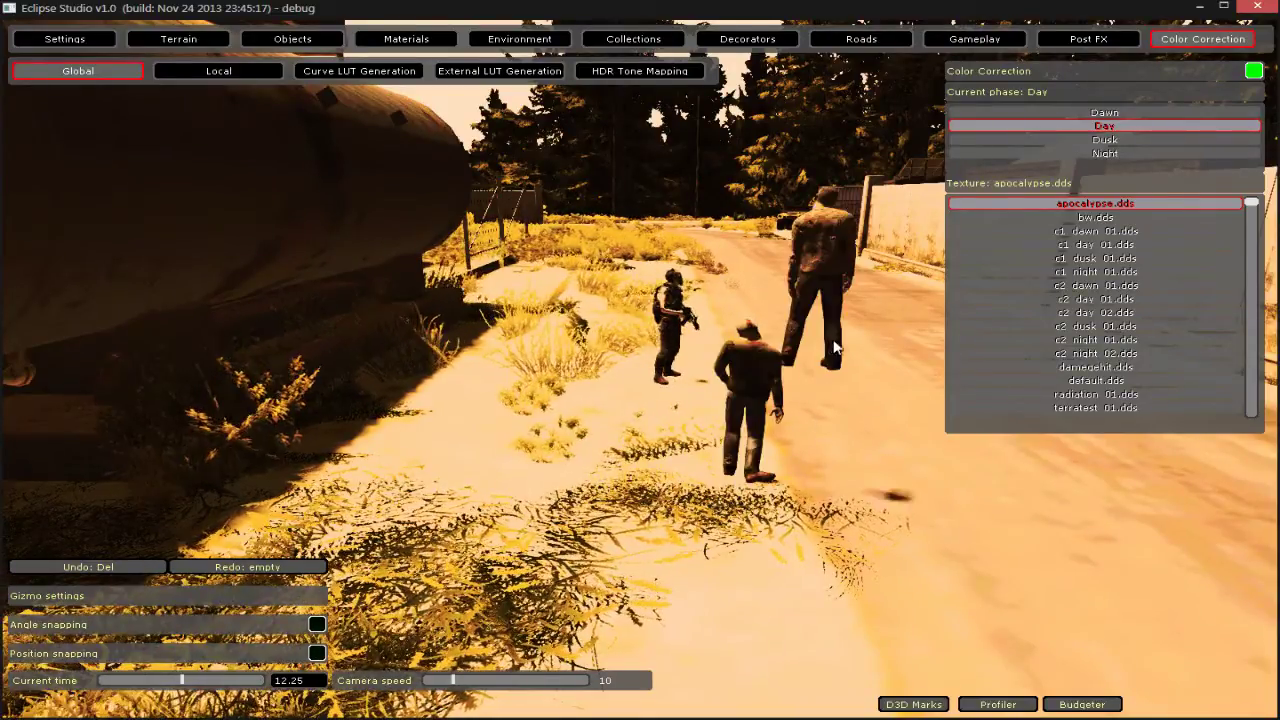
left_click(916, 456)
left_click(982, 535)
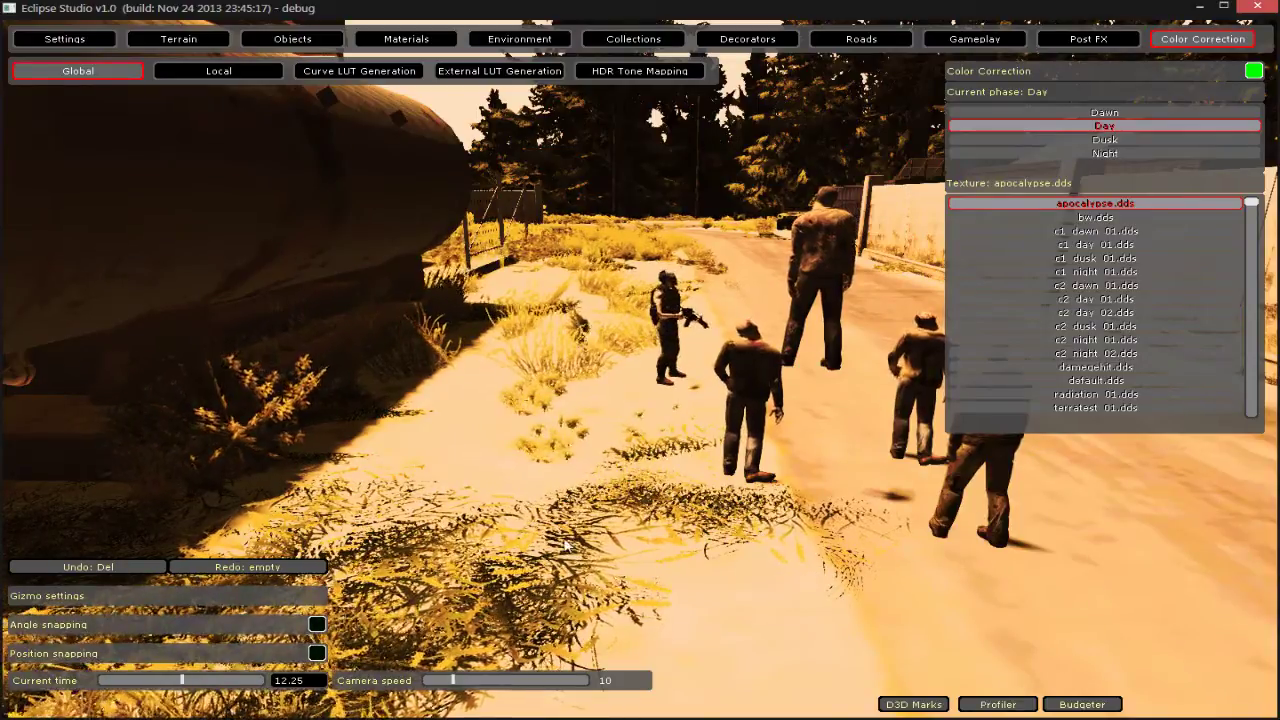
left_click(690, 585)
left_click(515, 475)
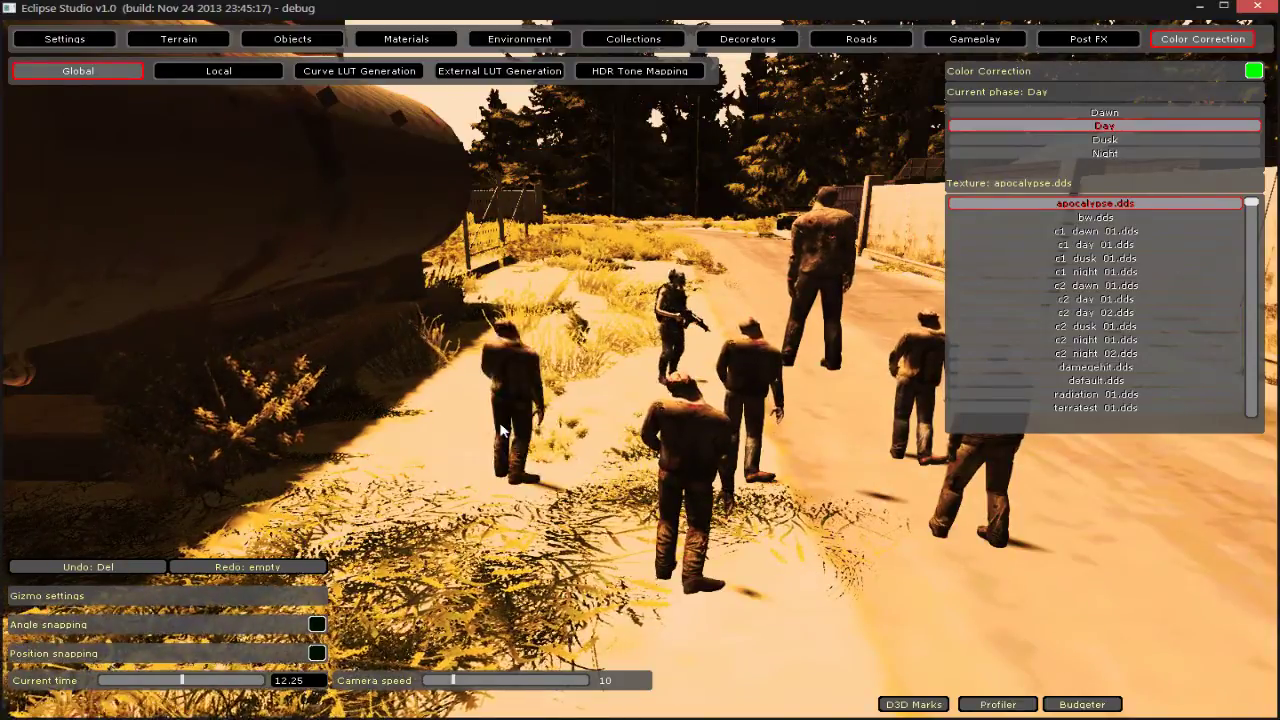
left_click(391, 476)
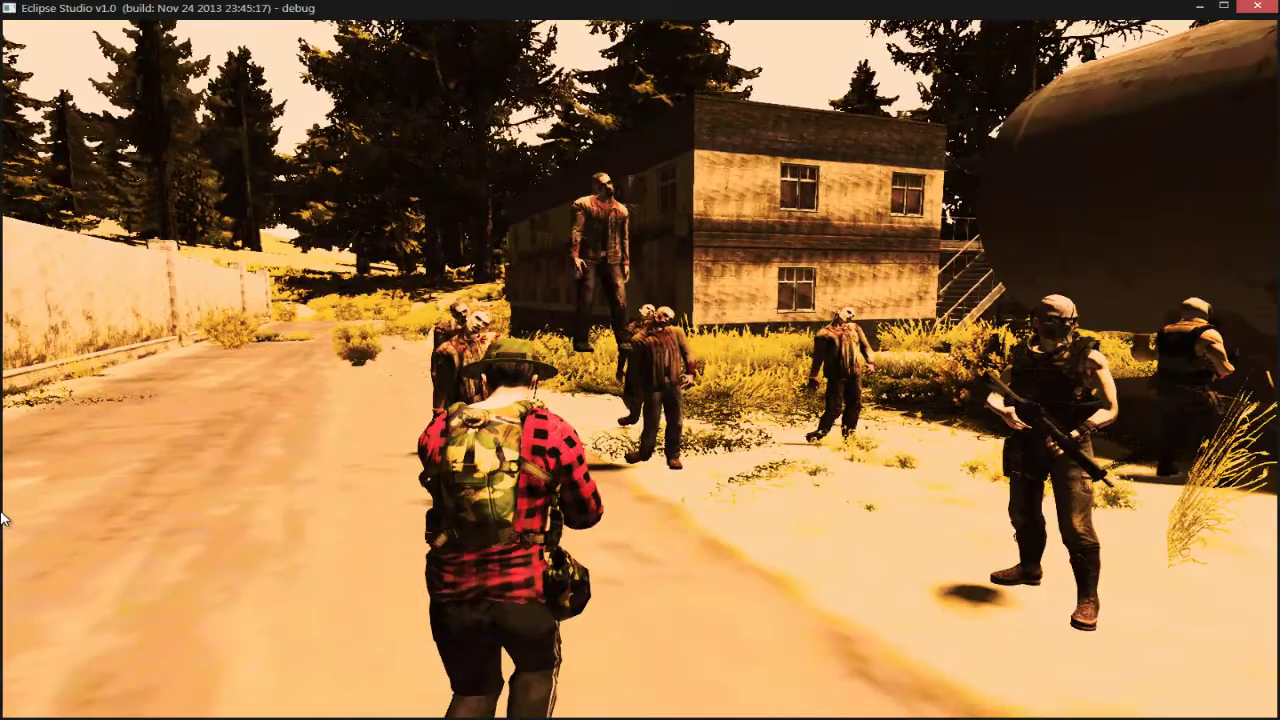
Test the color grading in play mode by switching to first-person view, aiming the rifle and shooting at the zombies.
key("v")
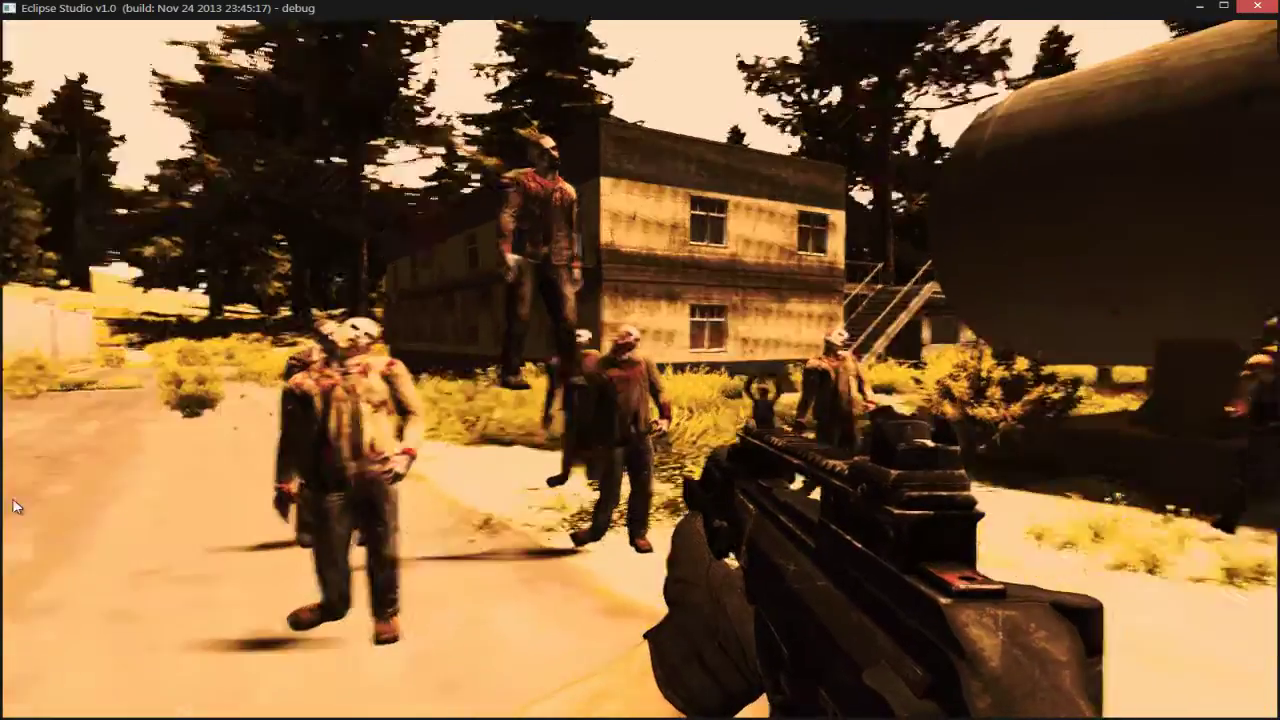
right_click(2, 496)
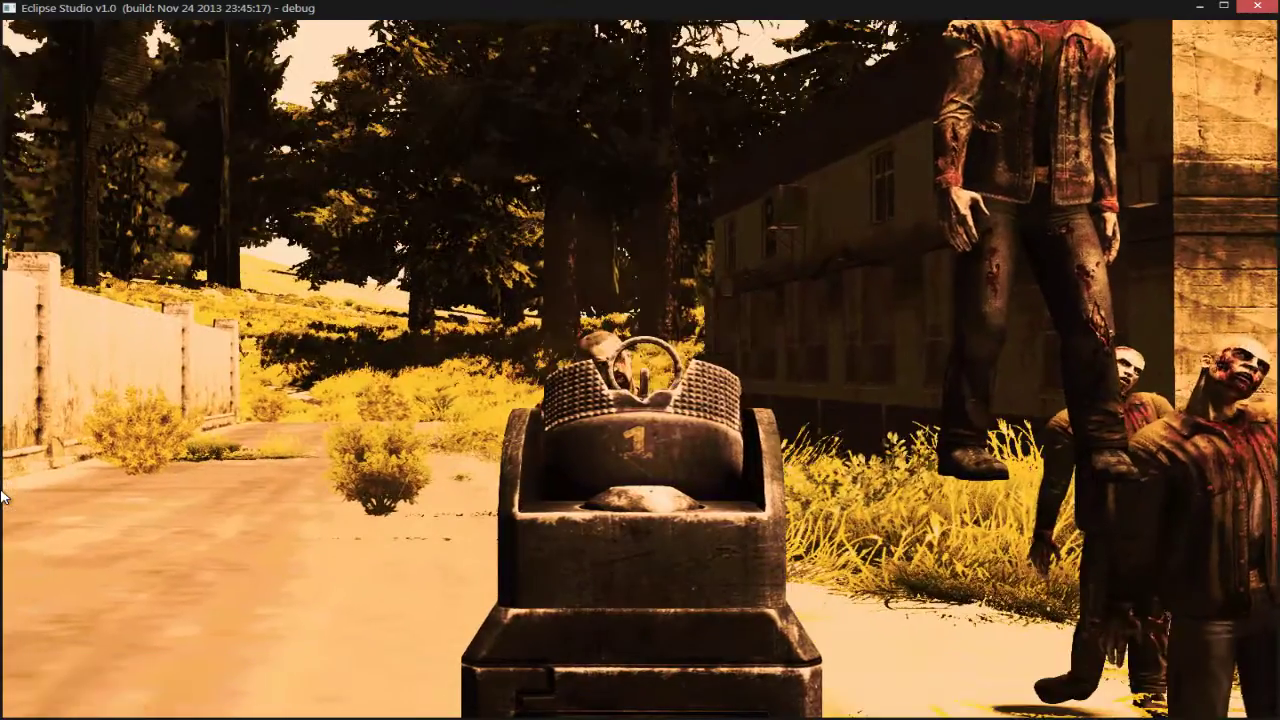
left_click(2, 496)
right_click(74, 503)
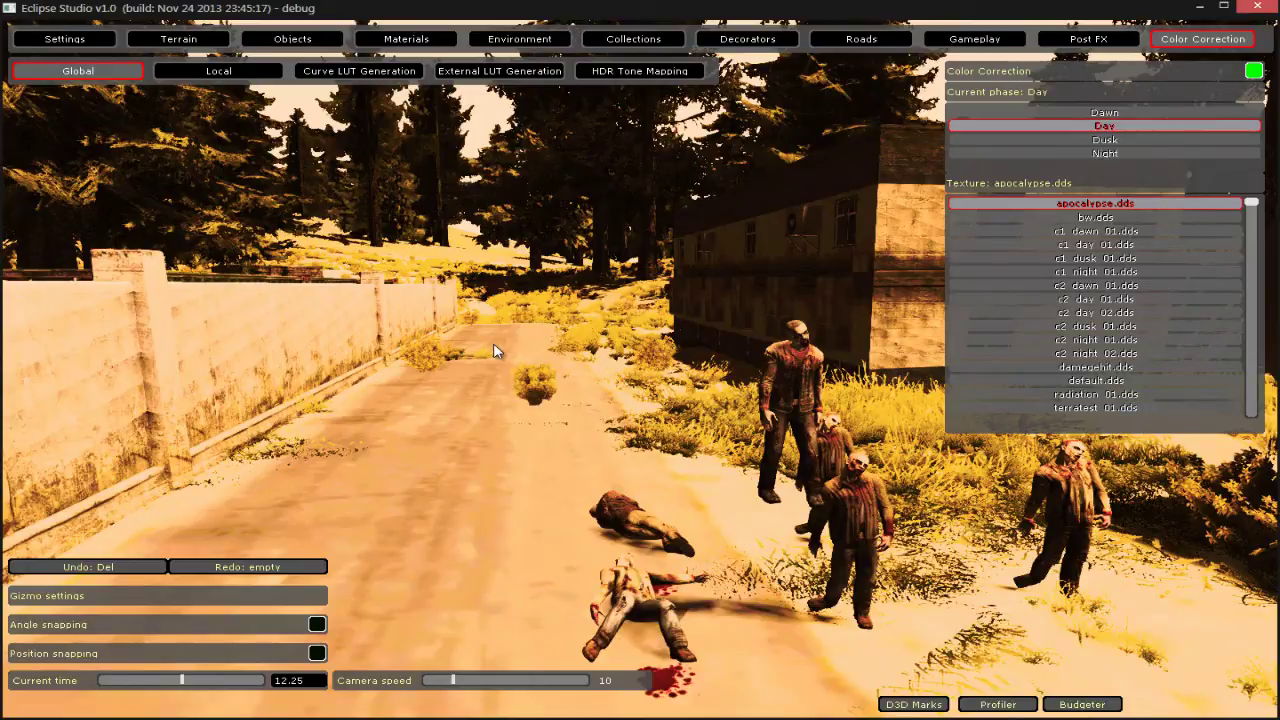
key("alt+Tab")
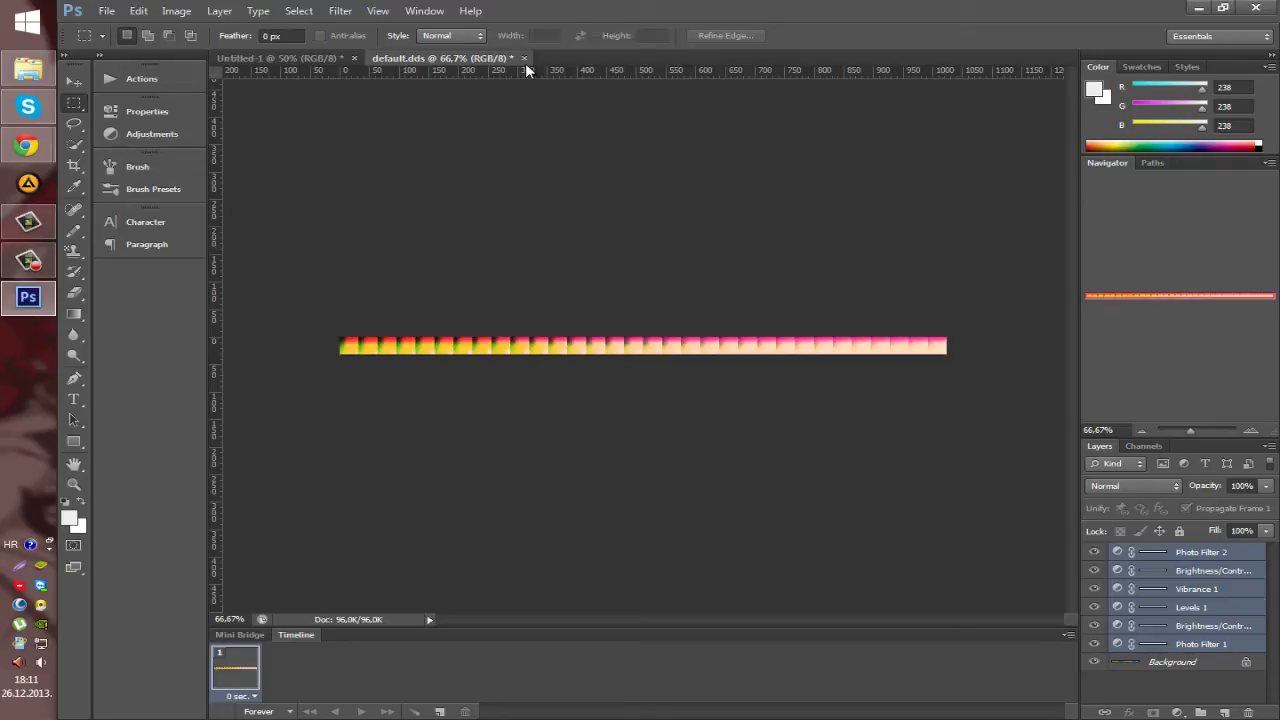
left_click(1176, 712)
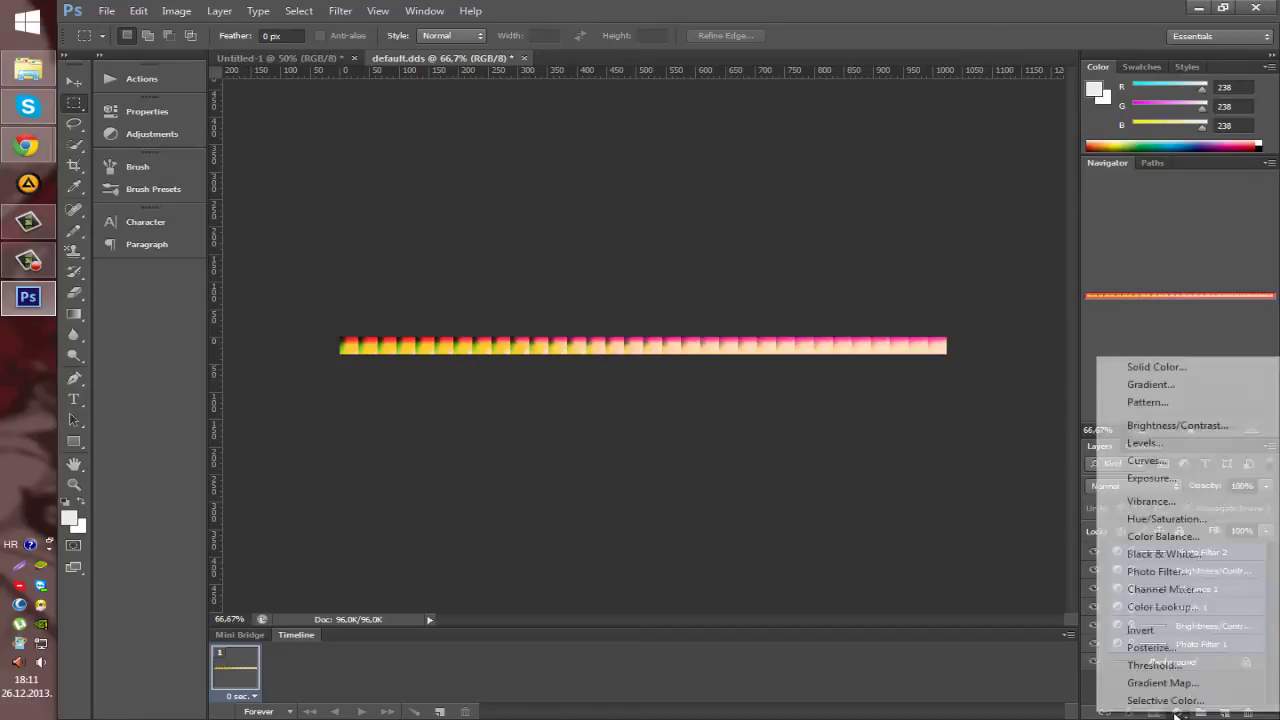
left_click(722, 450)
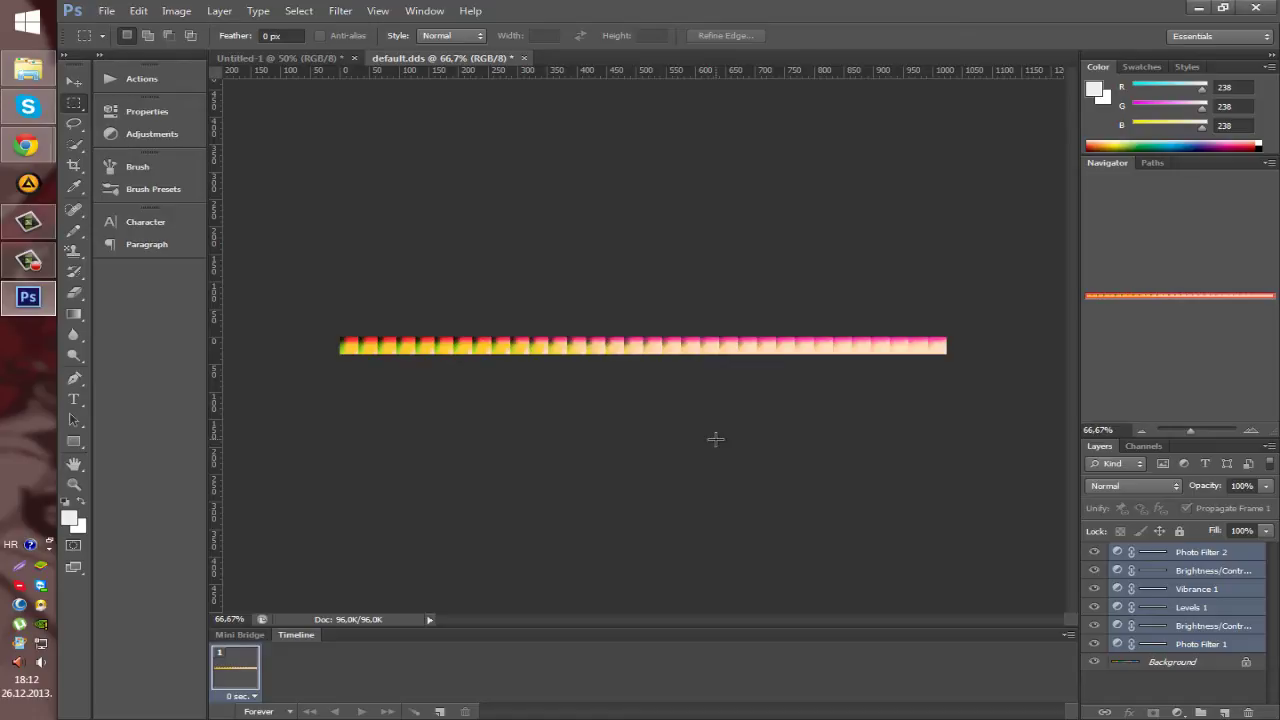
right_click(636, 421)
left_click(593, 412)
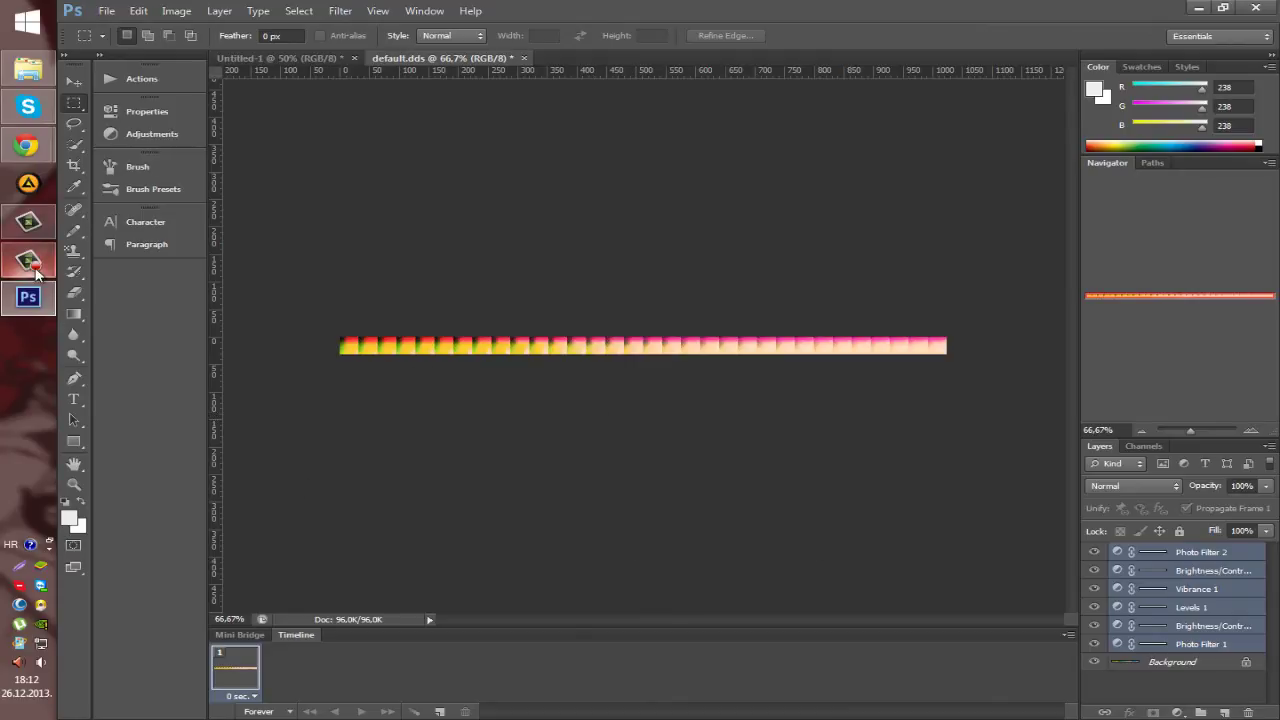
mouse_move(36, 272)
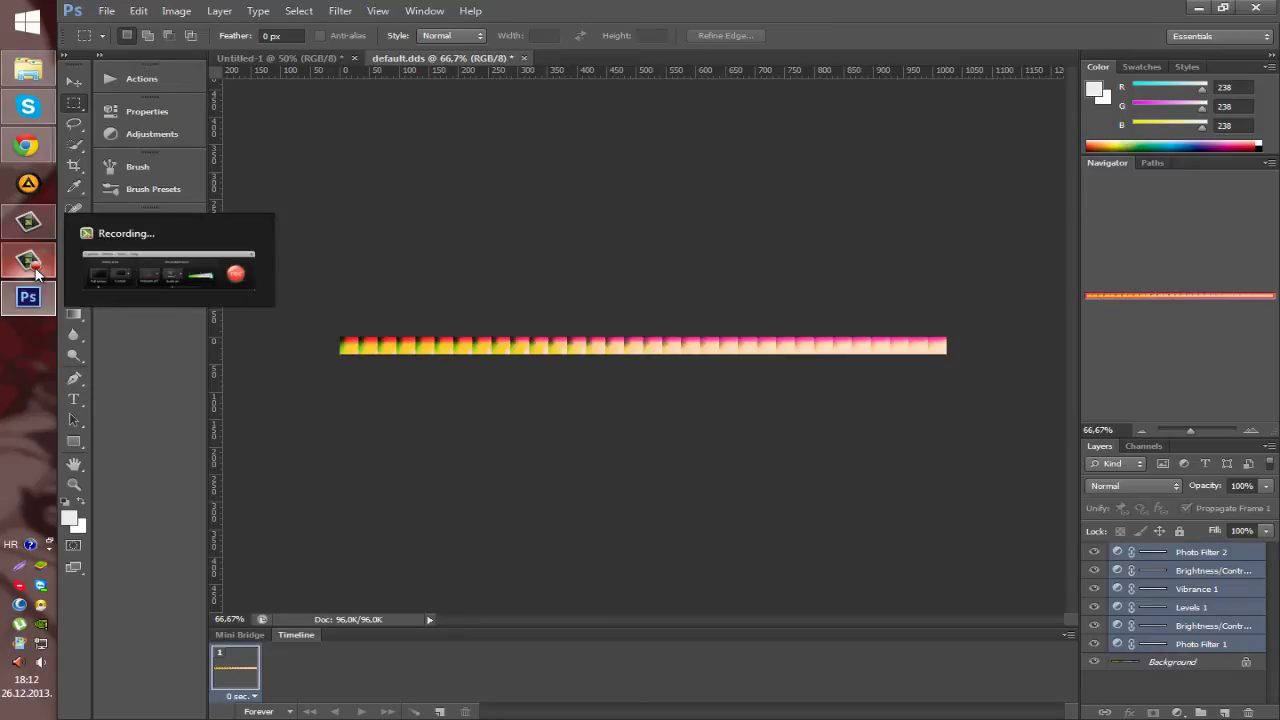